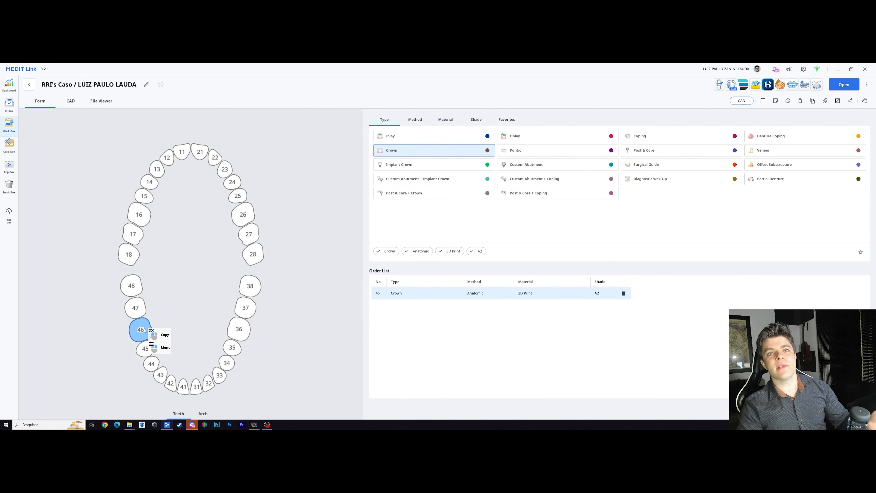
Step: Set the crown order for tooth 46 to method Temporary, material 3D Print and shade A2
{"action": "left_click", "coordinate": [415, 120]}
{"action": "left_click", "coordinate": [533, 136]}
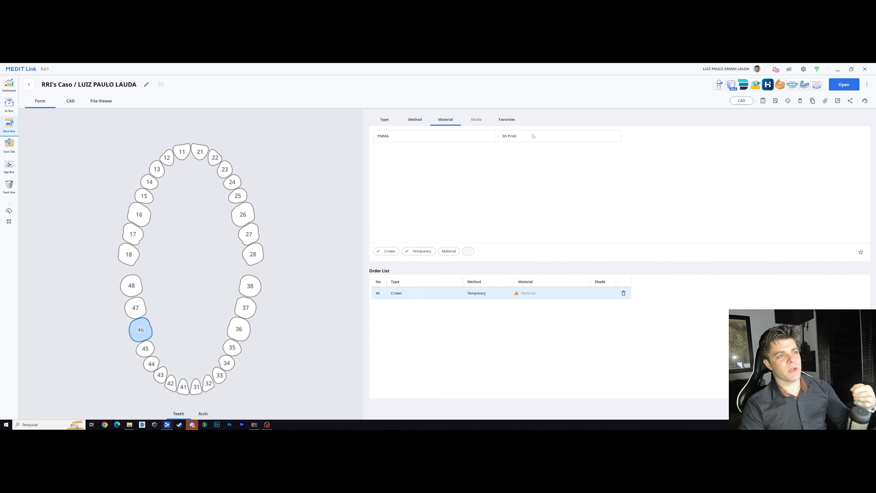
{"action": "left_click", "coordinate": [587, 136]}
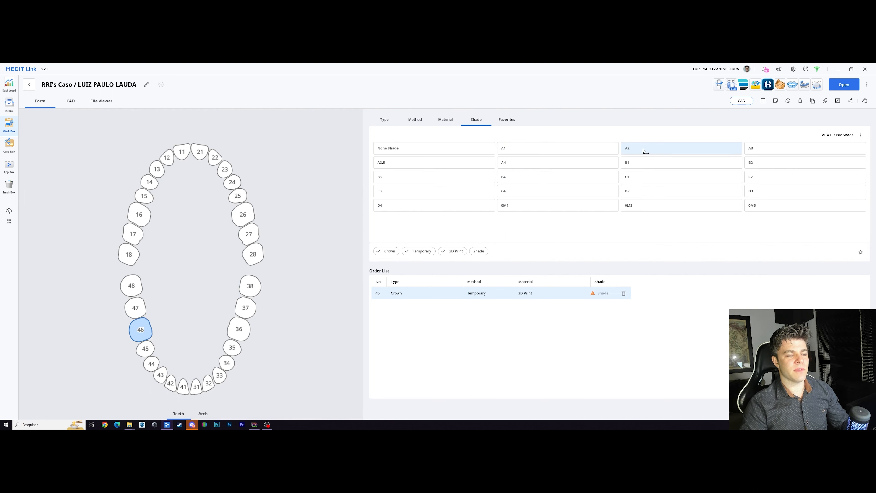
{"action": "left_click", "coordinate": [645, 149]}
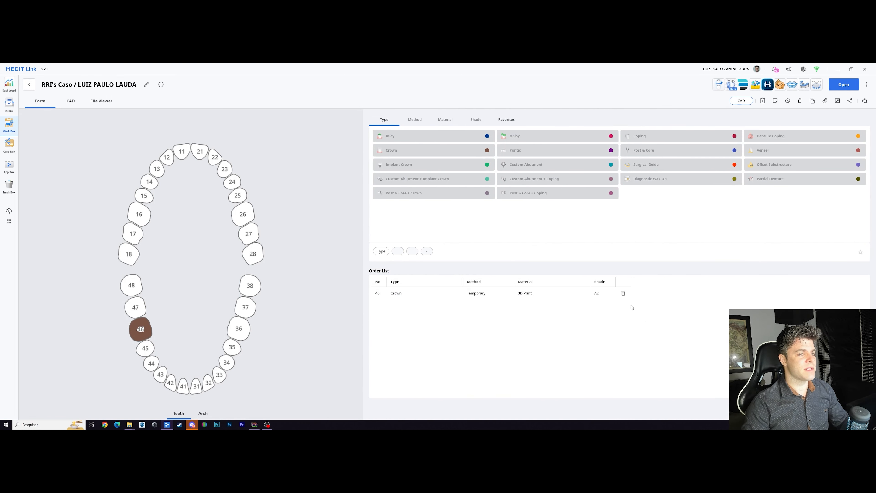
Step: View the case's 3D scans and hide the temporaries and the maxilla, leaving only the mandible displayed
{"action": "left_click", "coordinate": [101, 101]}
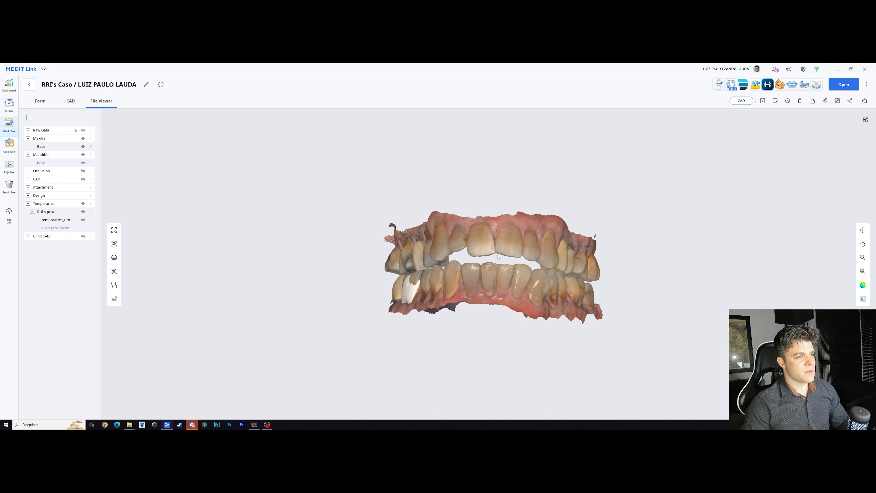
{"action": "left_click", "coordinate": [83, 212]}
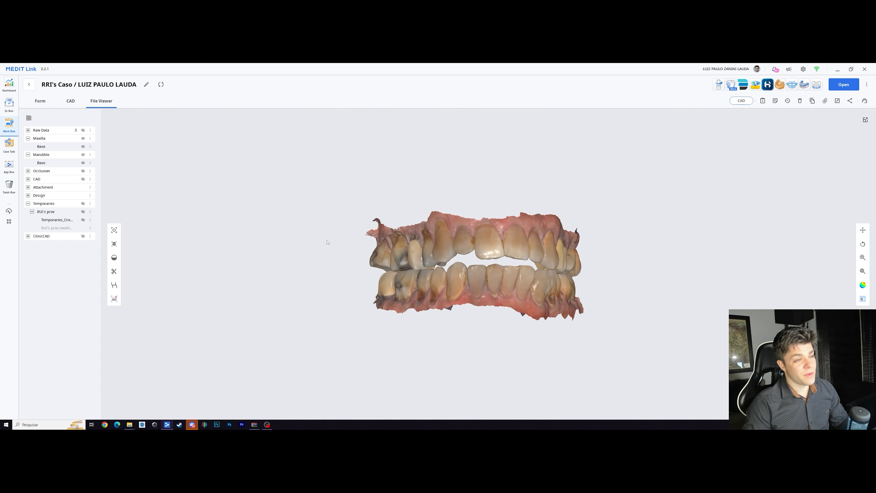
{"action": "right_click_drag", "start_coordinate": [327, 243], "coordinate": [442, 285]}
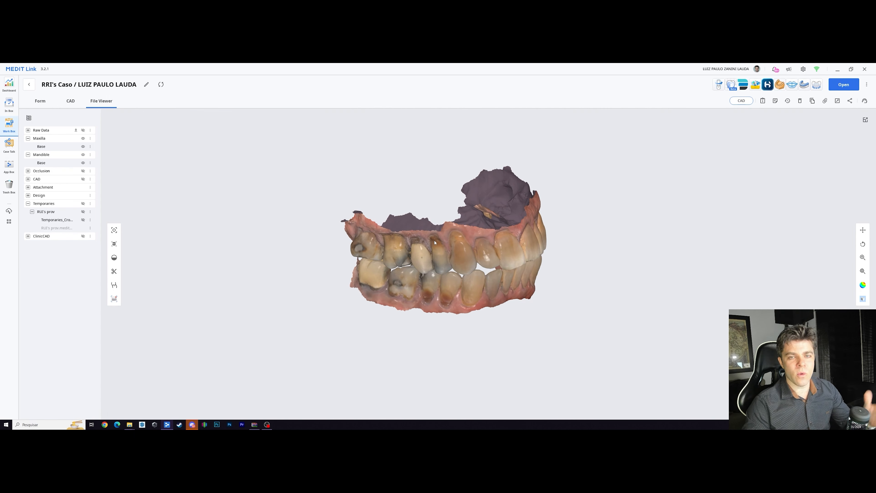
{"action": "left_click", "coordinate": [83, 138]}
Step: Examine the damaged tooth 46 and its neighbouring teeth on the mandible scan from the buccal and occlusal sides
{"action": "scroll", "coordinate": [336, 302], "scroll_direction": "up", "scroll_amount": 10}
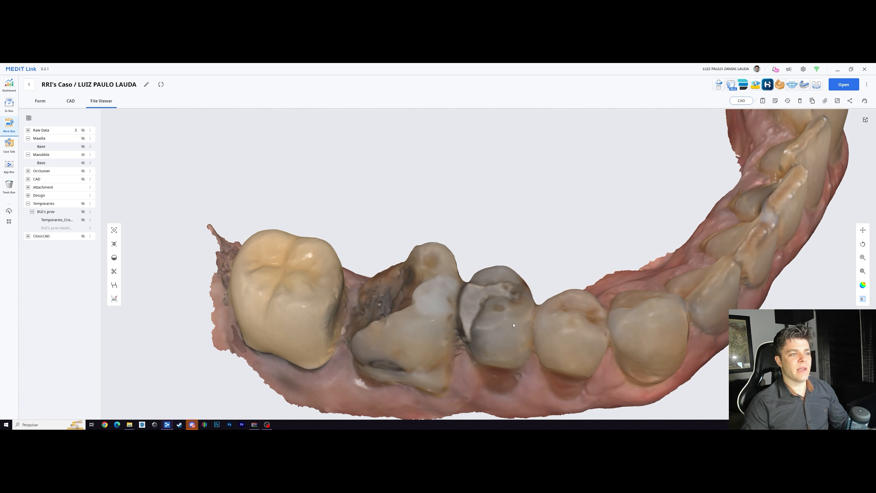
{"action": "right_click_drag", "start_coordinate": [495, 306], "coordinate": [524, 318]}
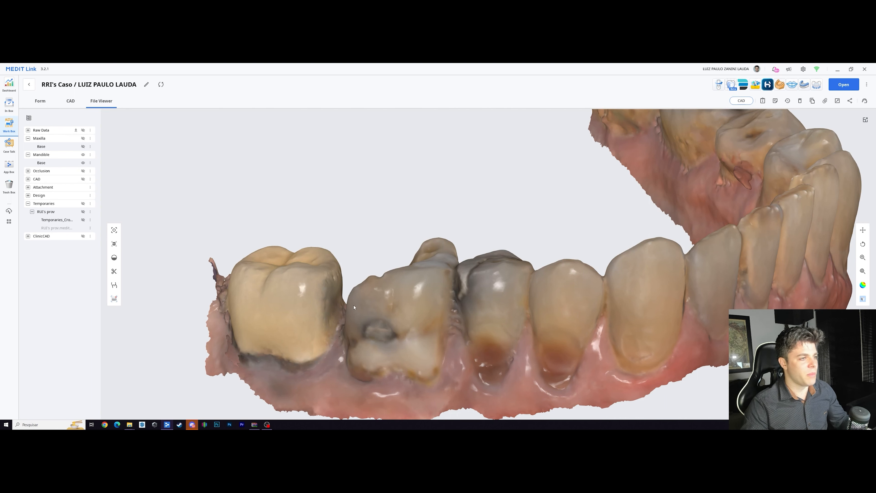
{"action": "right_click_drag", "start_coordinate": [363, 289], "coordinate": [366, 278]}
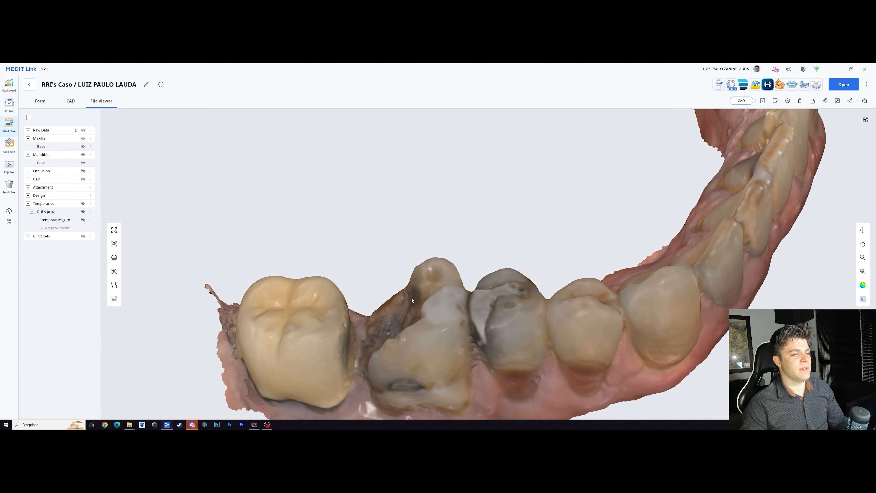
{"action": "right_click_drag", "start_coordinate": [416, 300], "coordinate": [445, 248]}
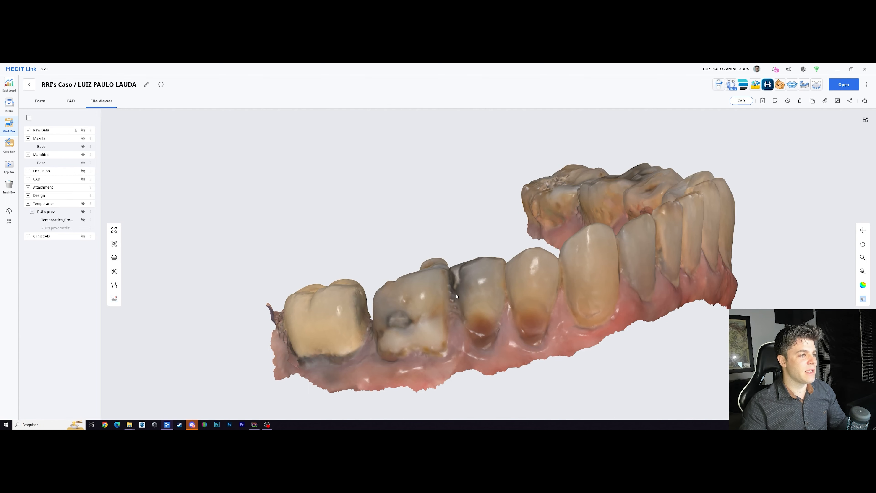
{"action": "mouse_move", "coordinate": [456, 296]}
{"action": "right_mouse_down"}
{"action": "mouse_move", "coordinate": [455, 283]}
{"action": "mouse_move", "coordinate": [446, 299]}
{"action": "right_mouse_up"}
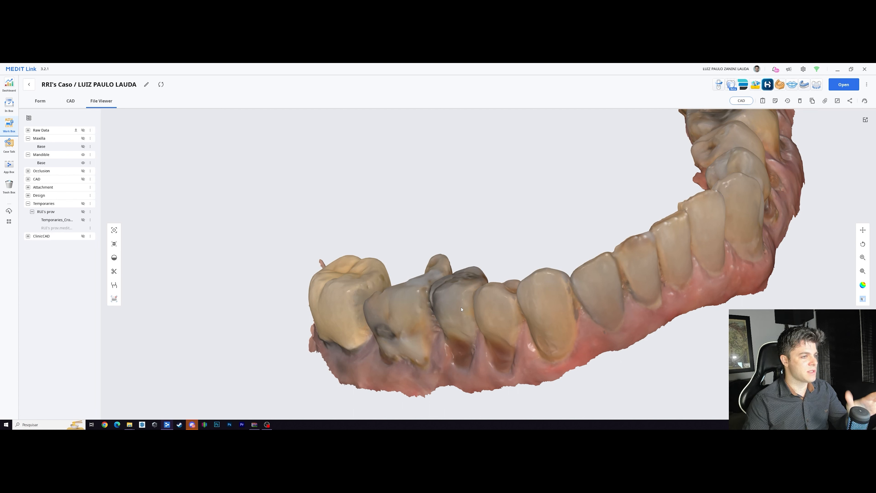
{"action": "scroll", "coordinate": [469, 307], "scroll_direction": "down", "scroll_amount": 3}
{"action": "right_click_drag", "start_coordinate": [469, 307], "coordinate": [528, 313]}
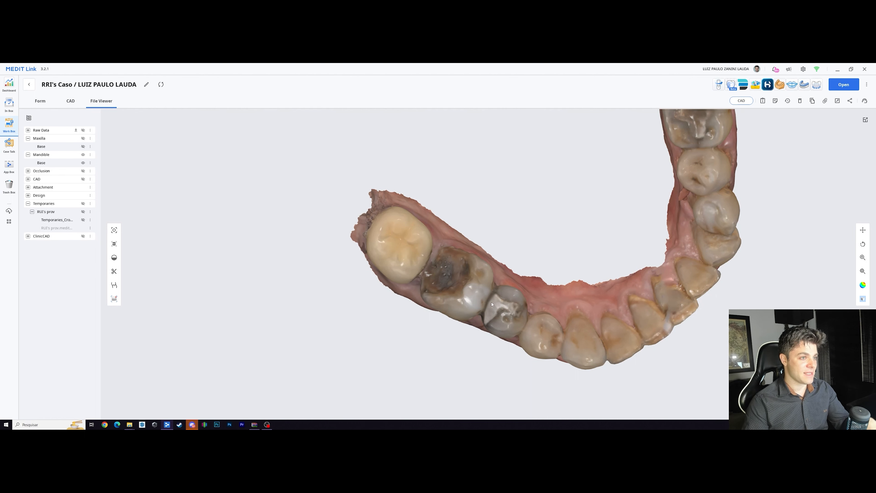
{"action": "scroll", "coordinate": [492, 304], "scroll_direction": "up", "scroll_amount": 2}
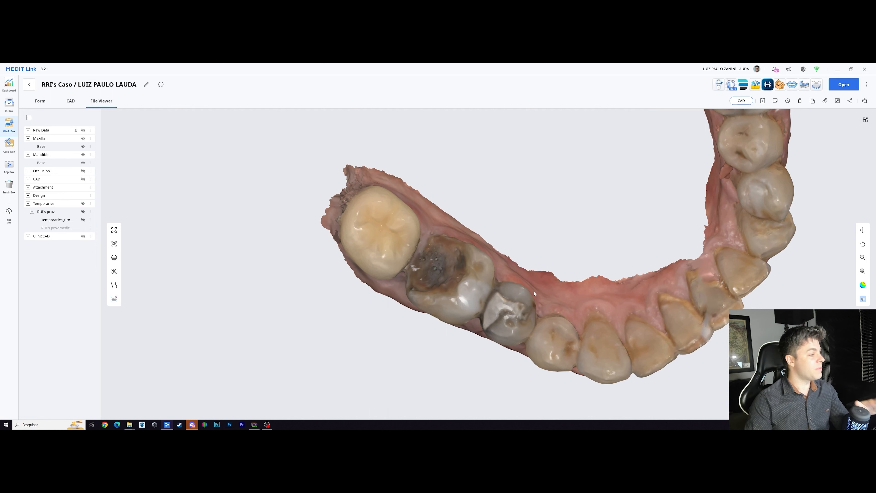
Step: Launch Medit Design for this case, continue past the welcome window and load the first existing project
{"action": "left_click", "coordinate": [755, 86]}
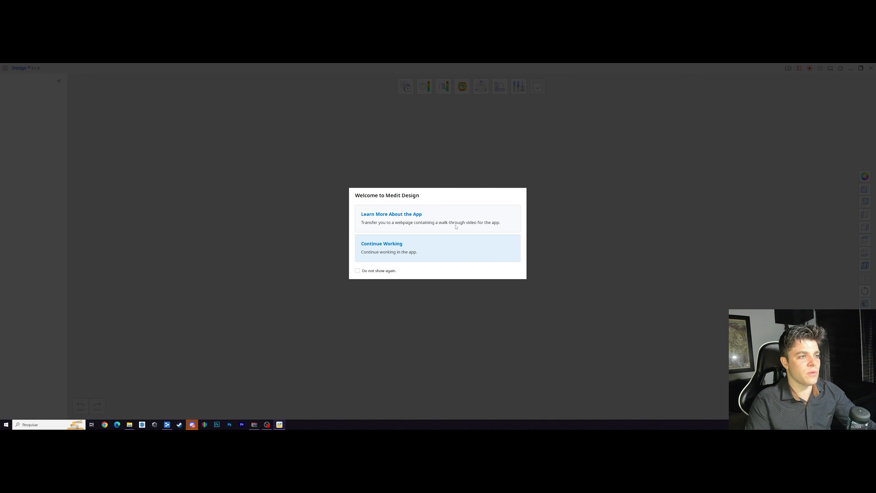
{"action": "left_click", "coordinate": [452, 253]}
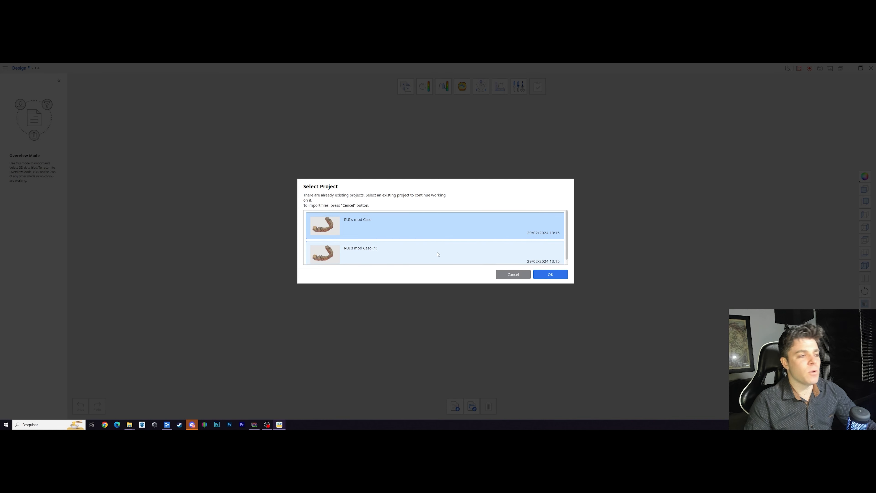
{"action": "scroll", "coordinate": [421, 257], "scroll_direction": "down", "scroll_amount": 1}
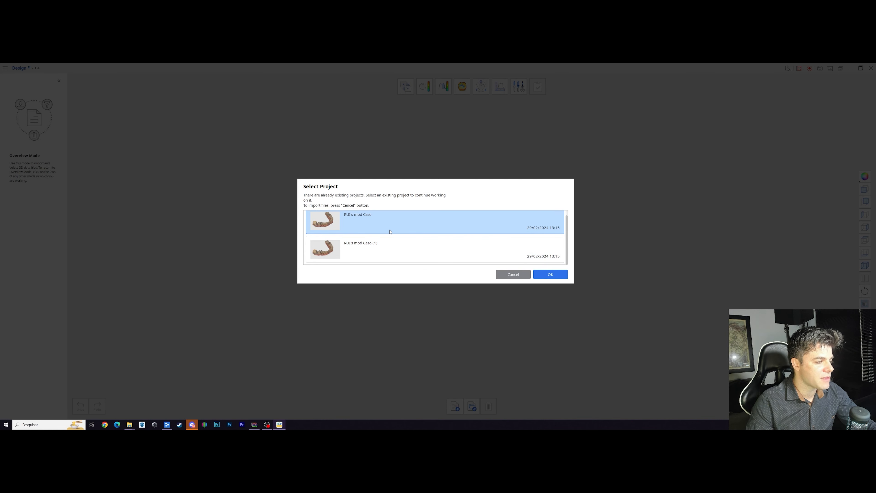
{"action": "left_click", "coordinate": [545, 276]}
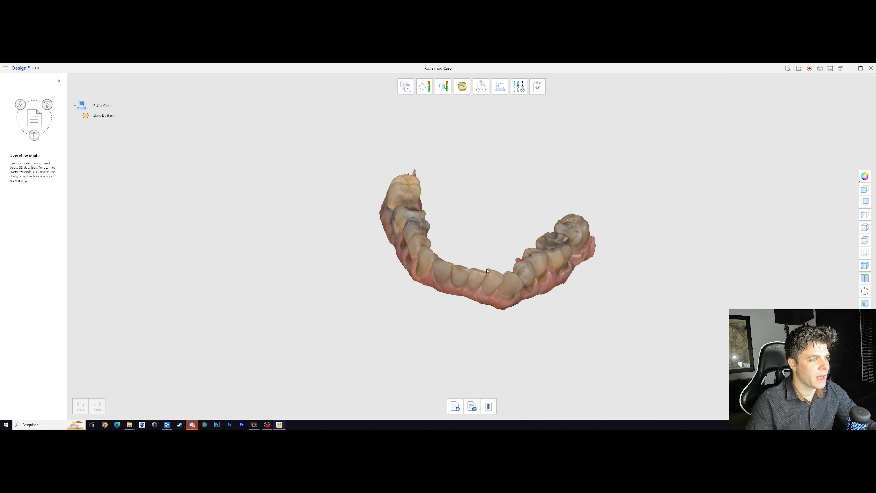
Step: Trim away the ragged scan edge behind the last molar on the tooth 46 side using a polyline selection
{"action": "right_click_drag", "start_coordinate": [430, 240], "coordinate": [480, 275]}
{"action": "scroll", "coordinate": [481, 277], "scroll_direction": "up", "scroll_amount": 5}
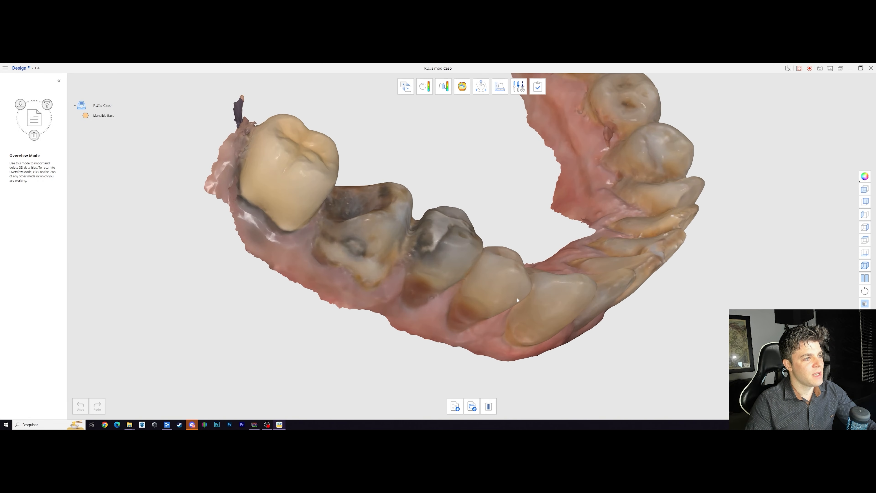
{"action": "scroll", "coordinate": [390, 278], "scroll_direction": "down", "scroll_amount": 3}
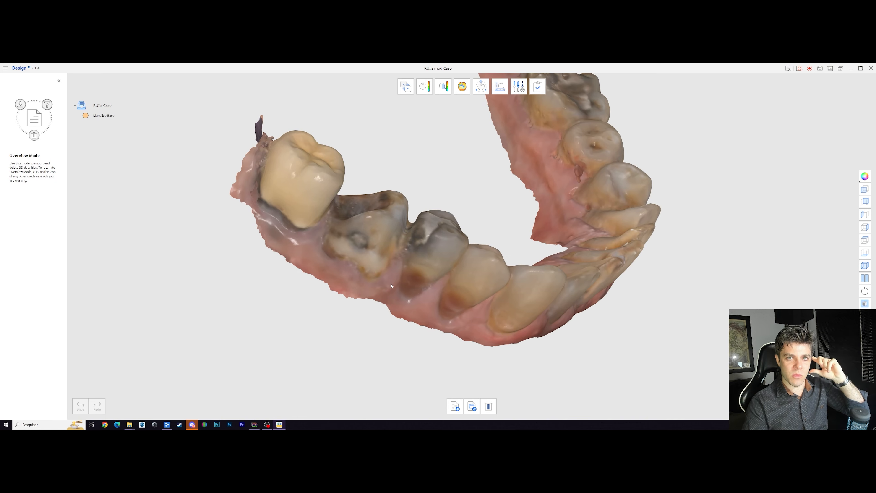
{"action": "right_click_drag", "start_coordinate": [602, 374], "coordinate": [639, 338]}
{"action": "right_click_drag", "start_coordinate": [435, 238], "coordinate": [369, 290]}
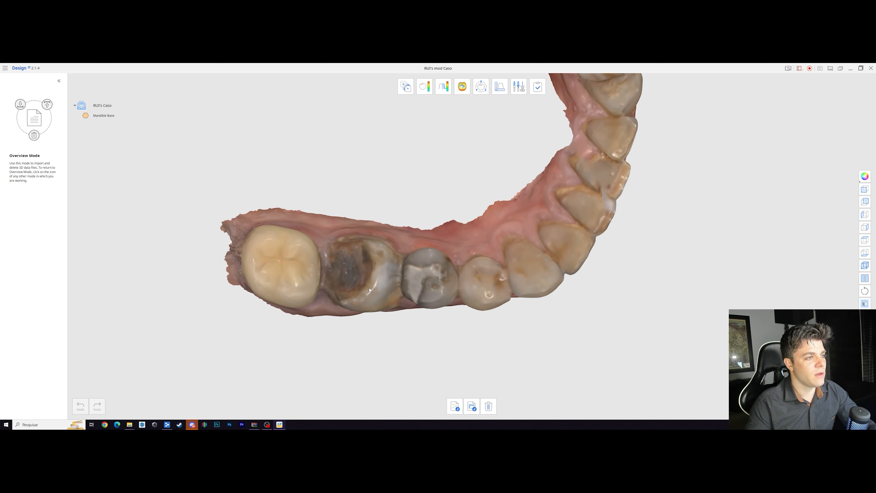
{"action": "scroll", "coordinate": [369, 290], "scroll_direction": "up", "scroll_amount": 5}
{"action": "scroll", "coordinate": [606, 221], "scroll_direction": "down", "scroll_amount": 3}
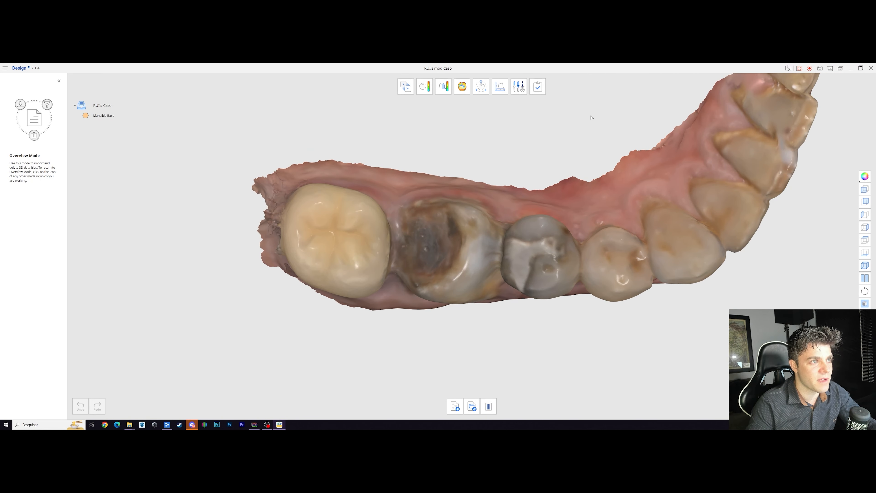
{"action": "left_click", "coordinate": [522, 89]}
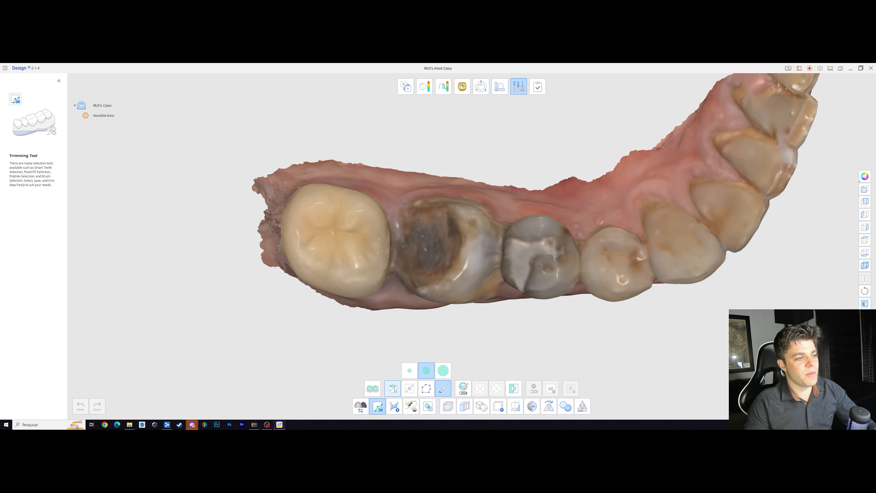
{"action": "left_click", "coordinate": [426, 388]}
{"action": "mouse_move", "coordinate": [303, 149]}
{"action": "left_mouse_down"}
{"action": "mouse_move", "coordinate": [257, 266]}
{"action": "mouse_move", "coordinate": [251, 141]}
{"action": "left_mouse_up"}
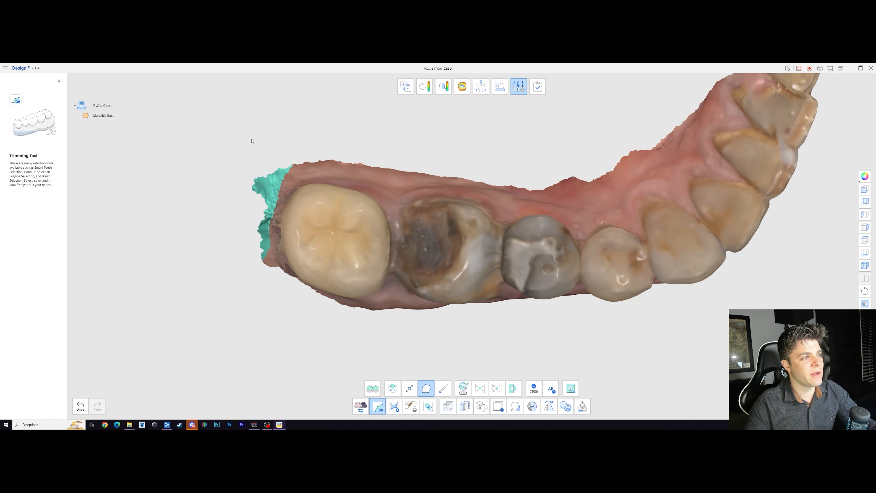
{"action": "left_click", "coordinate": [575, 389]}
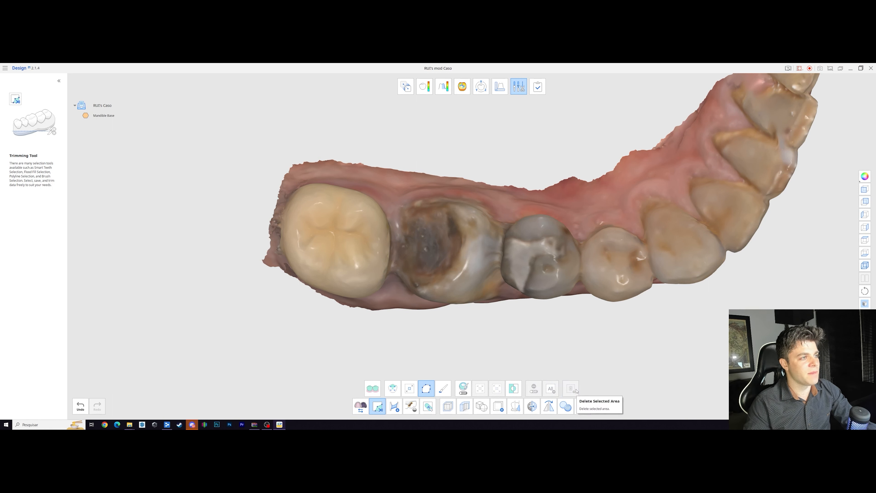
Step: Sculpt the contact area between damaged tooth 46 and the adjacent premolar, working down towards the gum
{"action": "right_click_drag", "start_coordinate": [479, 307], "coordinate": [443, 293]}
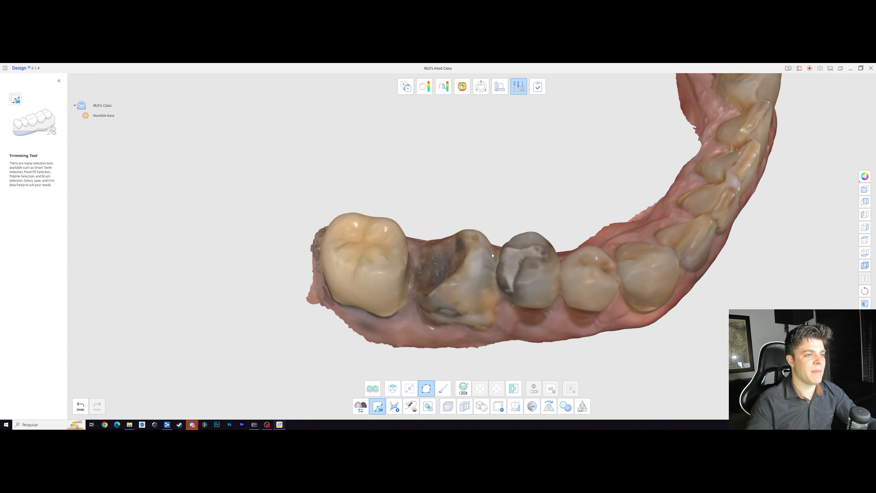
{"action": "right_click_drag", "start_coordinate": [492, 255], "coordinate": [580, 279]}
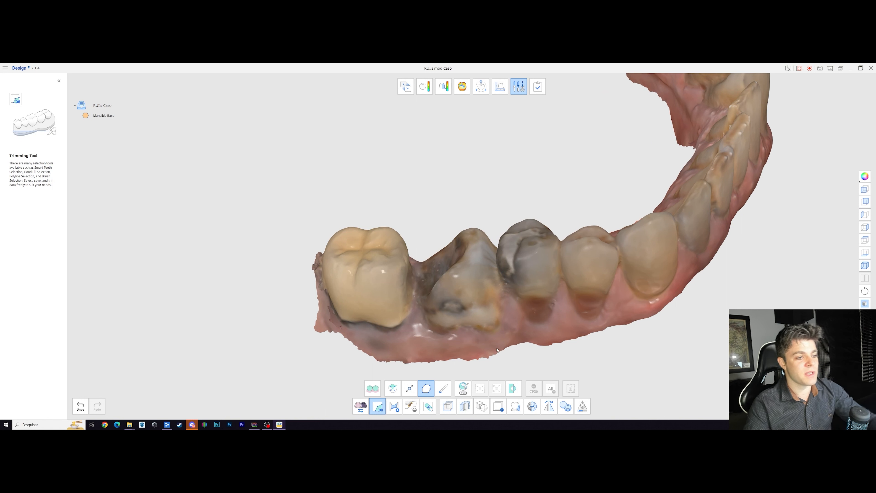
{"action": "left_click", "coordinate": [432, 410]}
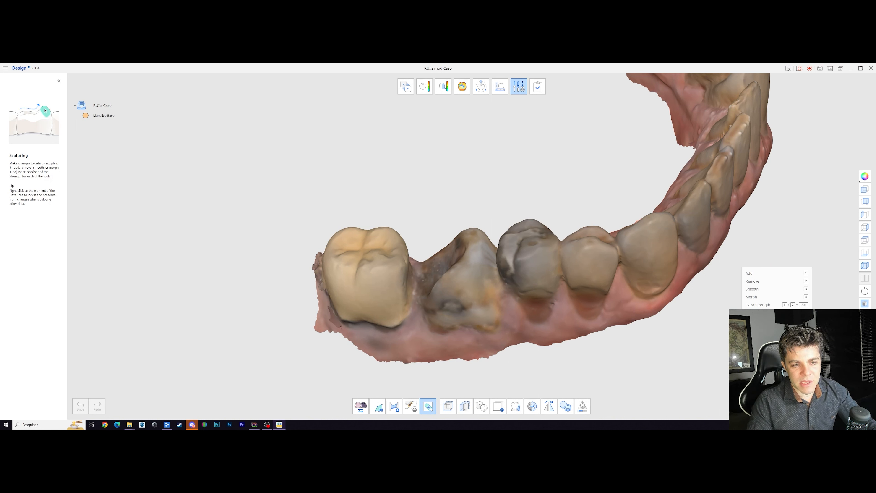
{"action": "scroll", "coordinate": [483, 266], "scroll_direction": "up", "scroll_amount": 5}
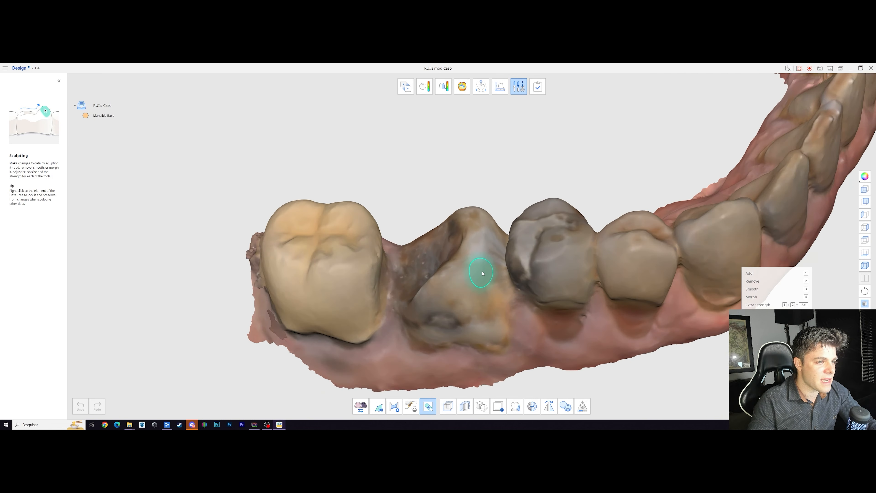
{"action": "left_click_drag", "start_coordinate": [502, 242], "coordinate": [505, 320]}
{"action": "mouse_move", "coordinate": [505, 319]}
{"action": "right_mouse_down"}
{"action": "mouse_move", "coordinate": [537, 317]}
{"action": "mouse_move", "coordinate": [530, 342]}
{"action": "right_mouse_up"}
{"action": "left_click_drag", "start_coordinate": [510, 295], "coordinate": [505, 255]}
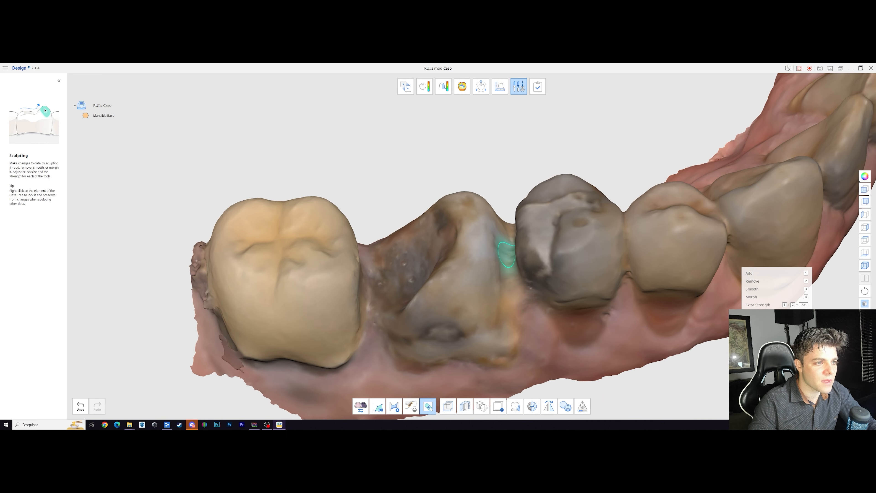
{"action": "right_click_drag", "start_coordinate": [505, 250], "coordinate": [506, 283]}
{"action": "left_click_drag", "start_coordinate": [506, 278], "coordinate": [509, 237]}
Step: Rework the sculpted gap between tooth 46 and the premolar with a larger brush, checking it from occlusal and buccal views
{"action": "scroll", "coordinate": [509, 237], "scroll_direction": "down", "scroll_amount": 3}
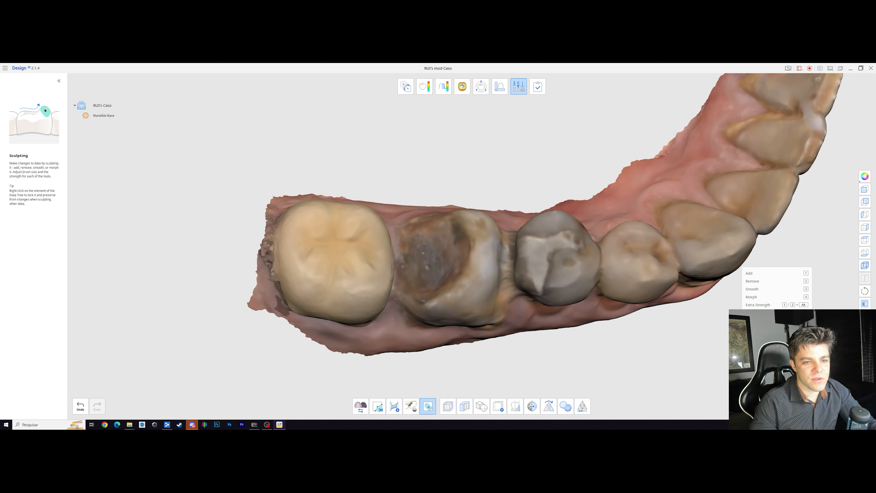
{"action": "scroll", "coordinate": [500, 272], "scroll_direction": "up", "scroll_amount": 2}
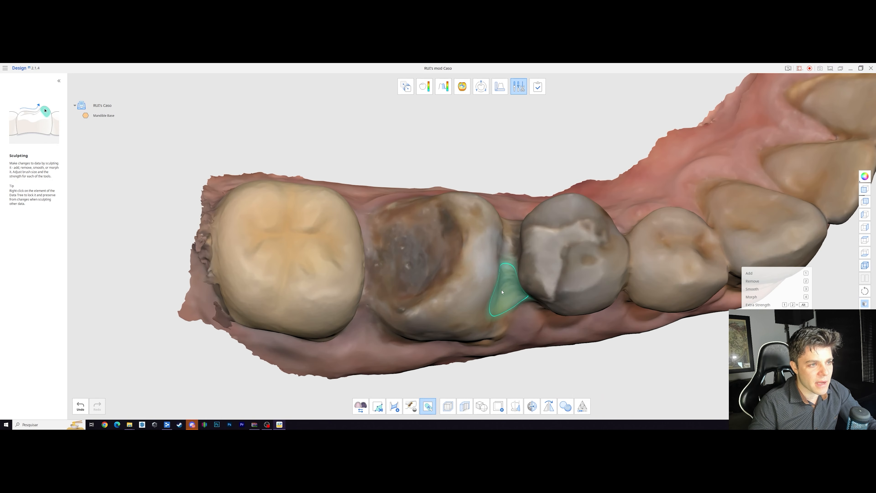
{"action": "scroll", "coordinate": [483, 229], "scroll_direction": "down", "scroll_amount": 1}
{"action": "right_click_drag", "start_coordinate": [483, 229], "coordinate": [480, 193]}
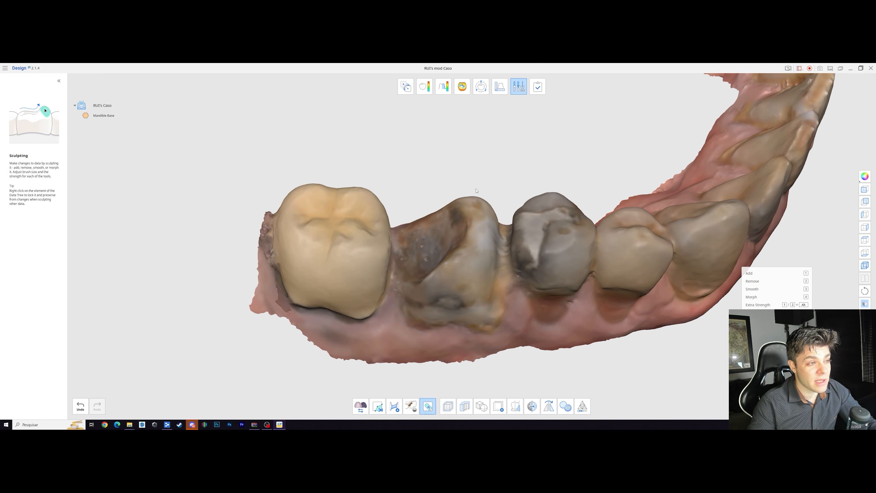
{"action": "scroll", "coordinate": [387, 232], "scroll_direction": "down", "scroll_amount": 1}
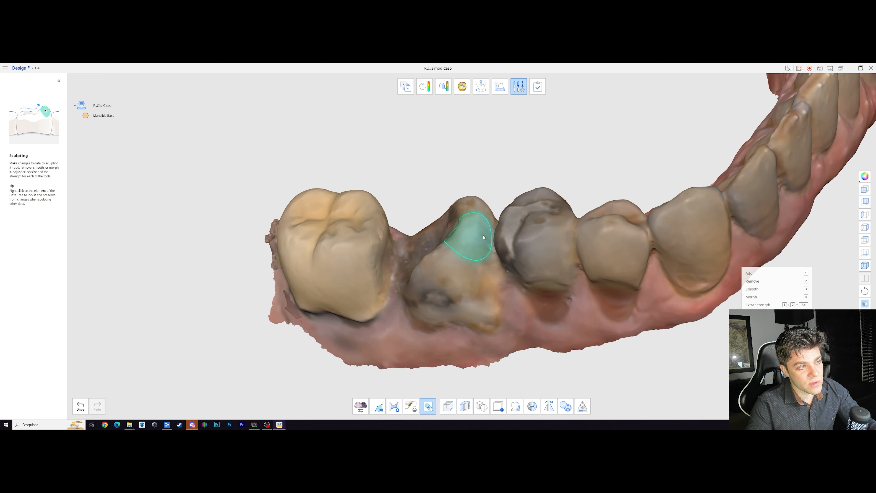
{"action": "mouse_move", "coordinate": [543, 238]}
{"action": "right_mouse_down"}
{"action": "mouse_move", "coordinate": [556, 238]}
{"action": "mouse_move", "coordinate": [545, 236]}
{"action": "right_mouse_up"}
{"action": "scroll", "coordinate": [519, 226], "scroll_direction": "up", "scroll_amount": 4}
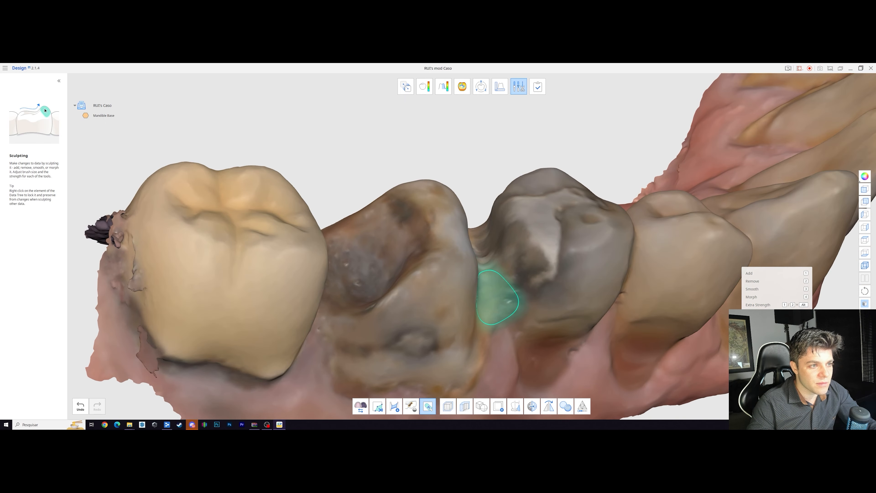
{"action": "scroll", "coordinate": [489, 282], "scroll_direction": "down", "scroll_amount": 4}
{"action": "right_click_drag", "start_coordinate": [537, 293], "coordinate": [419, 298]}
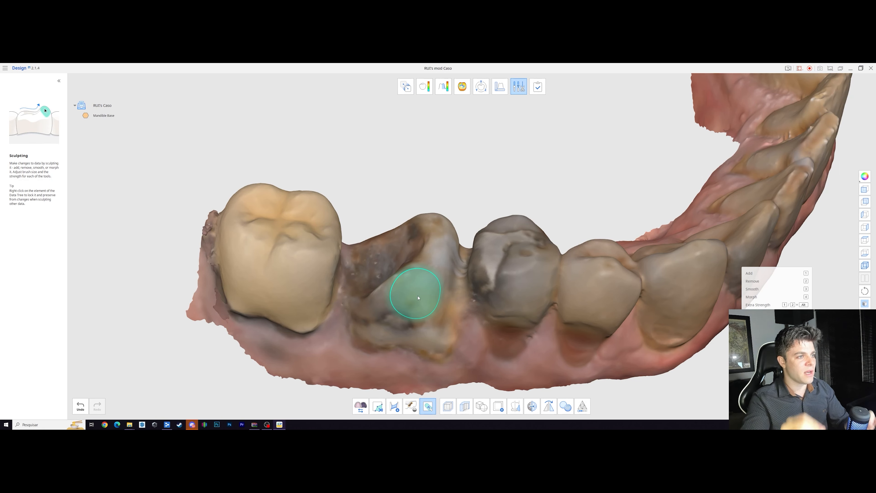
Step: Examine the sculpted gap between damaged tooth 46 and the adjacent premolar from the occlusal, lingual and buccal sides
{"action": "right_click_drag", "start_coordinate": [434, 251], "coordinate": [429, 251]}
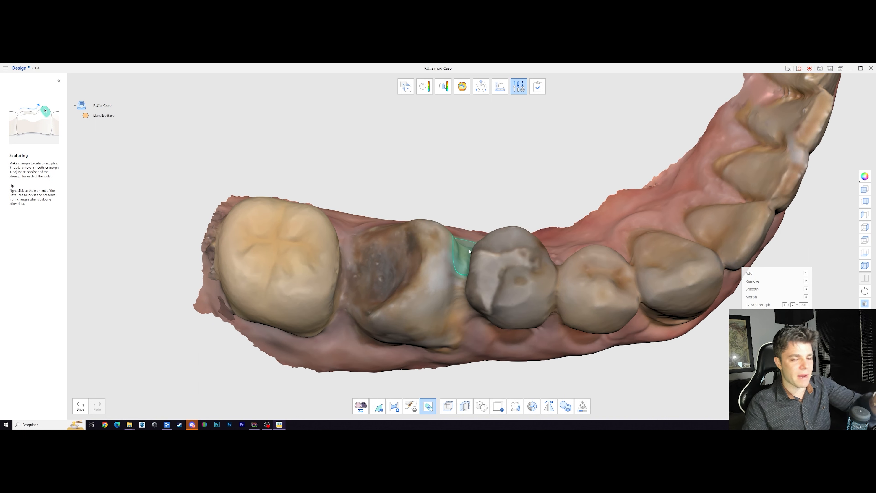
{"action": "right_click_drag", "start_coordinate": [495, 259], "coordinate": [452, 244]}
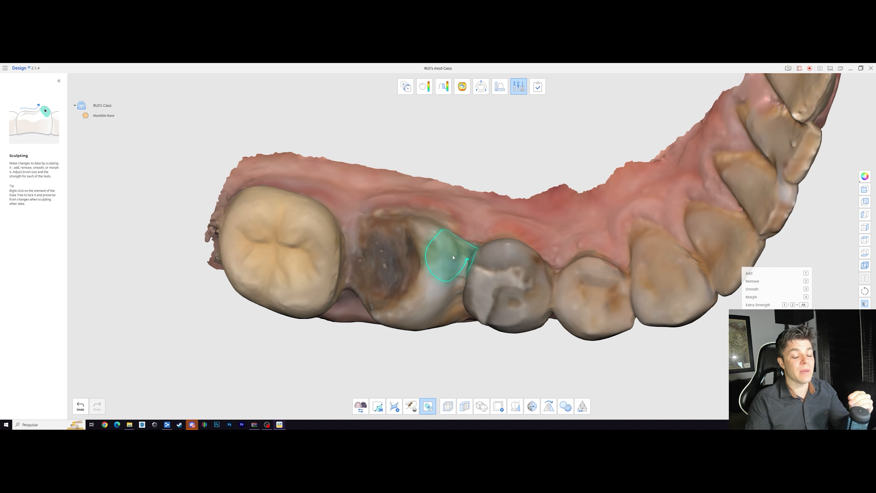
{"action": "scroll", "coordinate": [454, 250], "scroll_direction": "down", "scroll_amount": 1}
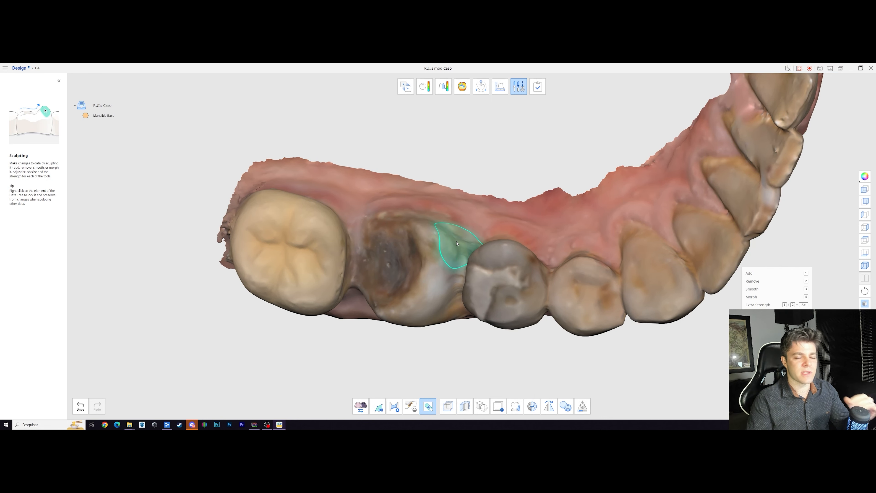
{"action": "right_click_drag", "start_coordinate": [454, 245], "coordinate": [450, 297]}
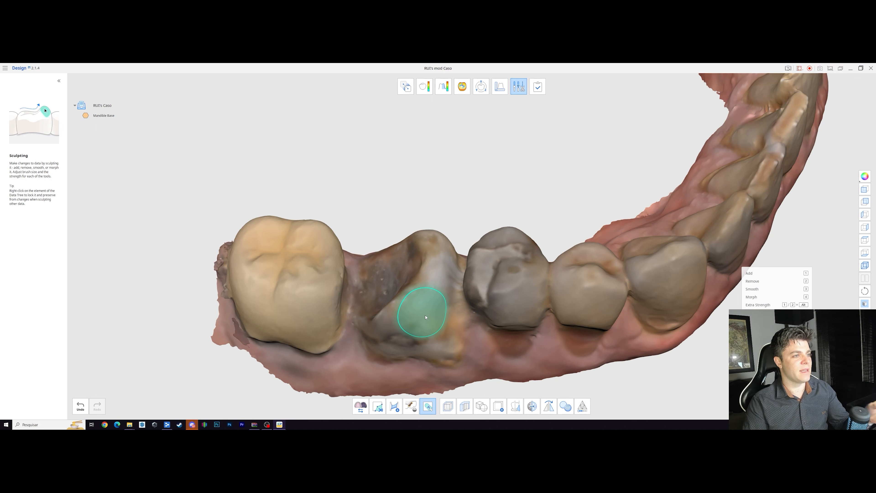
{"action": "mouse_move", "coordinate": [466, 326]}
{"action": "right_mouse_down"}
{"action": "mouse_move", "coordinate": [481, 365]}
{"action": "mouse_move", "coordinate": [464, 294]}
{"action": "mouse_move", "coordinate": [468, 361]}
{"action": "mouse_move", "coordinate": [457, 336]}
{"action": "right_mouse_up"}
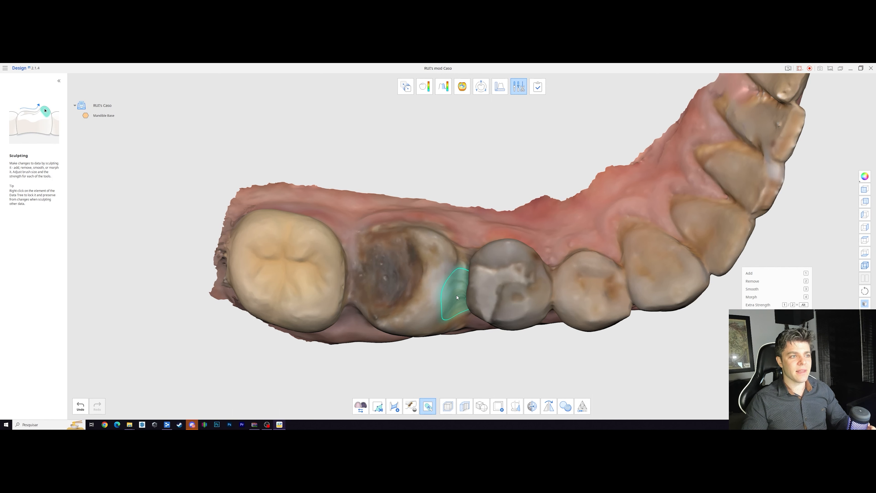
{"action": "mouse_move", "coordinate": [457, 298]}
{"action": "right_mouse_down"}
{"action": "mouse_move", "coordinate": [472, 247]}
{"action": "mouse_move", "coordinate": [481, 261]}
{"action": "right_mouse_up"}
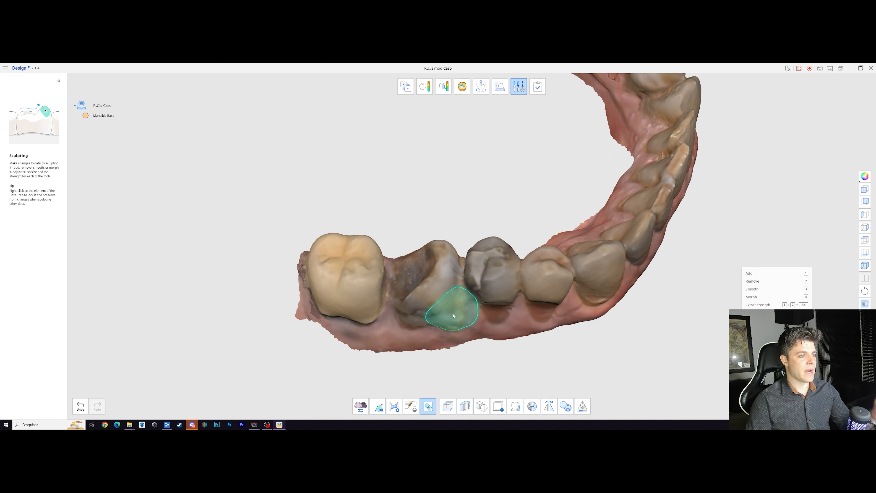
{"action": "scroll", "coordinate": [453, 316], "scroll_direction": "up", "scroll_amount": 2}
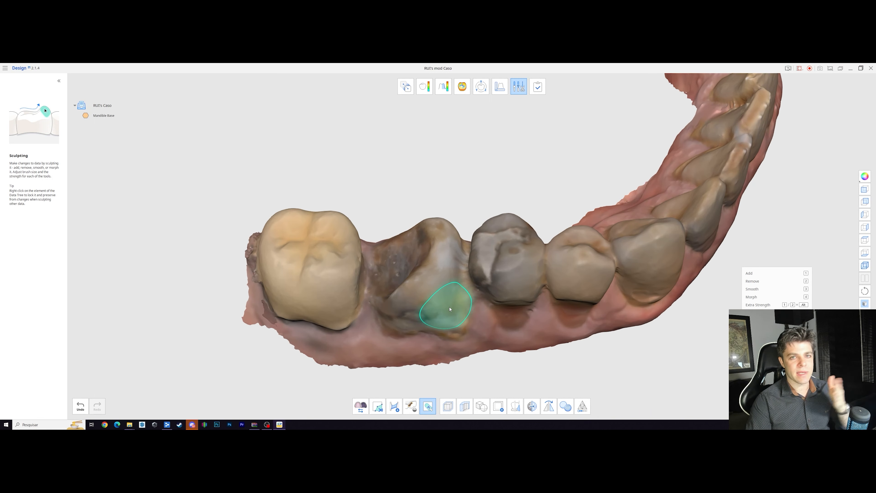
{"action": "right_click_drag", "start_coordinate": [450, 309], "coordinate": [436, 206]}
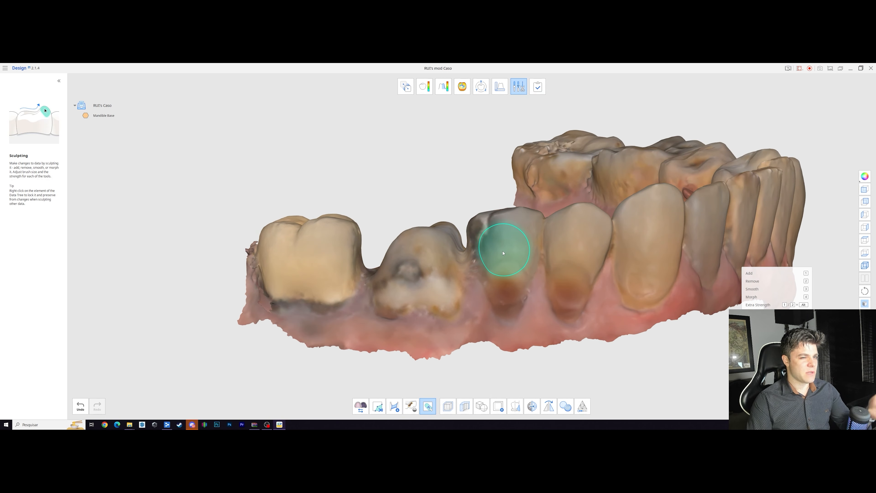
{"action": "right_click_drag", "start_coordinate": [503, 253], "coordinate": [445, 275]}
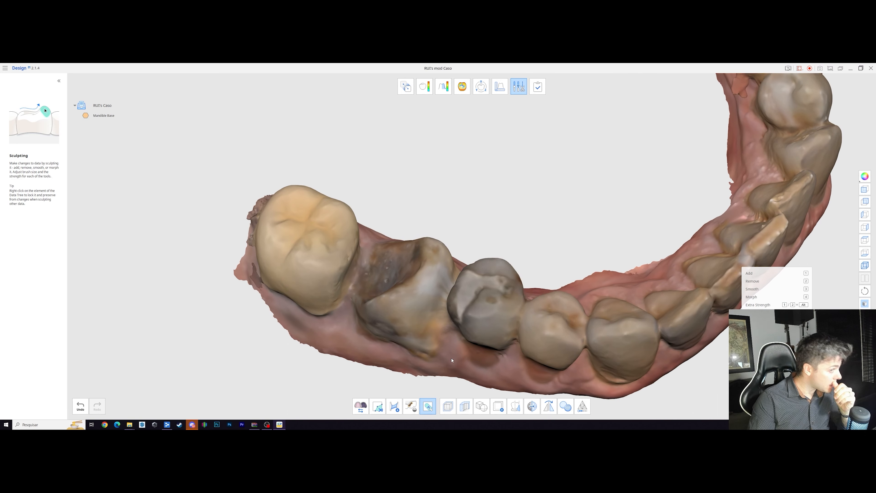
Step: Inspect the whole mandibular arch, comparing both sides and returning to the area around damaged tooth 46
{"action": "mouse_move", "coordinate": [649, 269]}
{"action": "right_mouse_down"}
{"action": "mouse_move", "coordinate": [710, 291]}
{"action": "mouse_move", "coordinate": [676, 293]}
{"action": "right_mouse_up"}
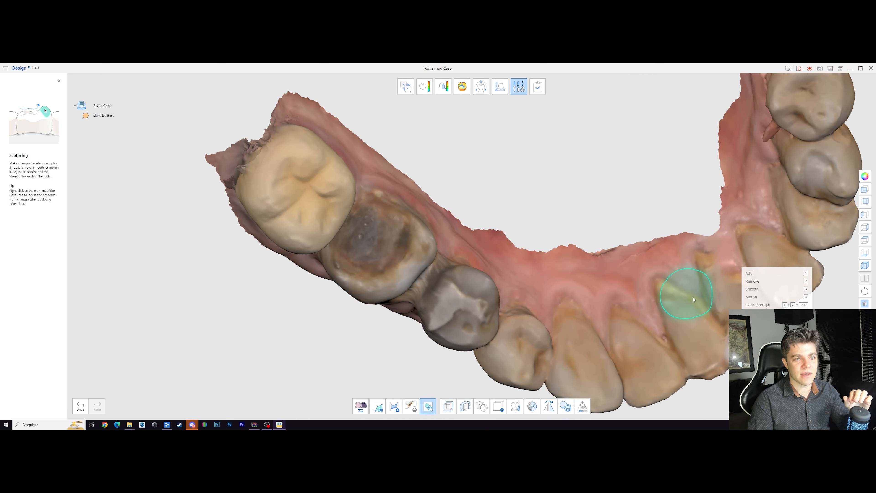
{"action": "scroll", "coordinate": [720, 310], "scroll_direction": "up", "scroll_amount": 5}
{"action": "scroll", "coordinate": [659, 316], "scroll_direction": "down", "scroll_amount": 5}
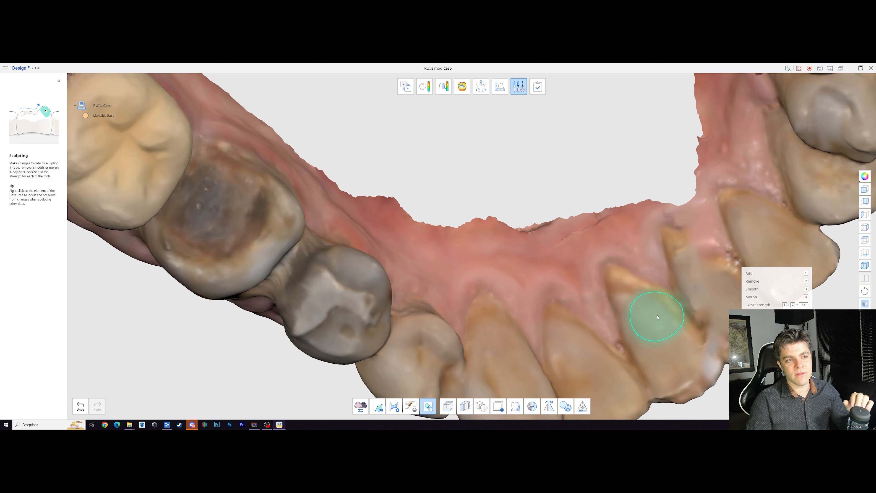
{"action": "right_click_drag", "start_coordinate": [656, 317], "coordinate": [644, 245]}
{"action": "middle_click_drag", "start_coordinate": [643, 246], "coordinate": [644, 356]}
{"action": "scroll", "coordinate": [629, 272], "scroll_direction": "down", "scroll_amount": 5}
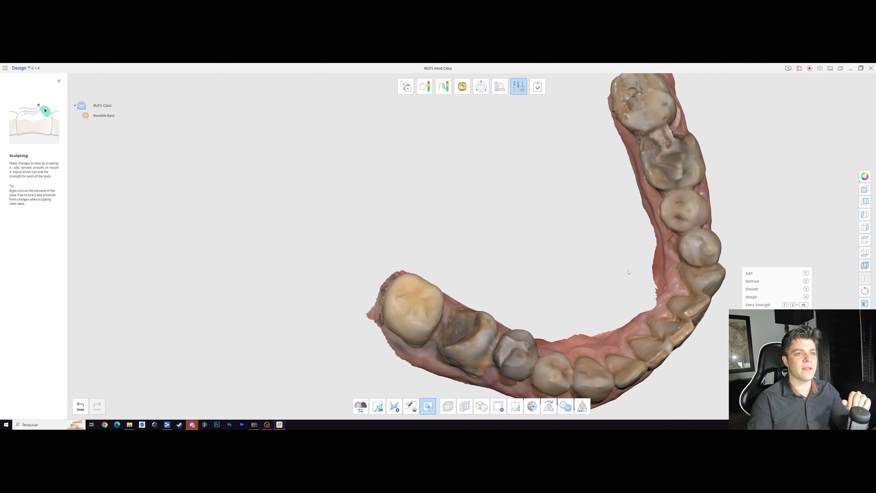
{"action": "mouse_move", "coordinate": [675, 117]}
{"action": "right_mouse_down"}
{"action": "mouse_move", "coordinate": [562, 166]}
{"action": "mouse_move", "coordinate": [612, 162]}
{"action": "mouse_move", "coordinate": [651, 119]}
{"action": "right_mouse_up"}
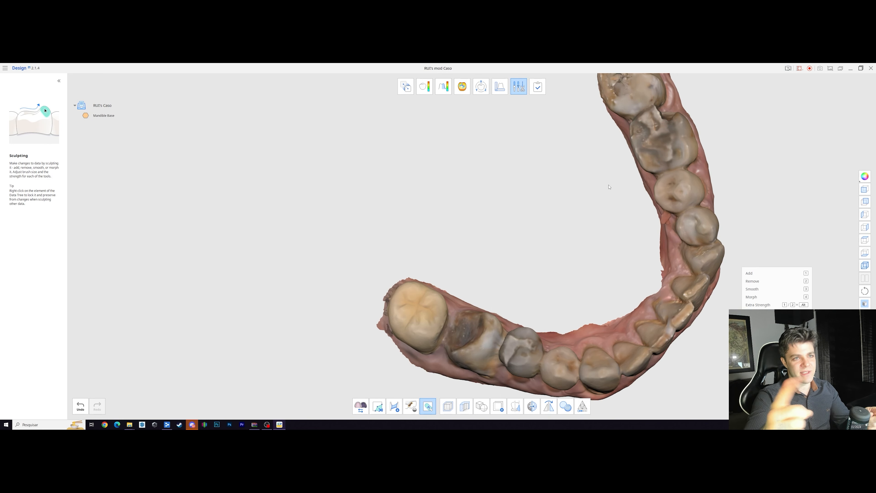
{"action": "mouse_move", "coordinate": [453, 336]}
{"action": "right_mouse_down"}
{"action": "mouse_move", "coordinate": [573, 235]}
{"action": "mouse_move", "coordinate": [546, 137]}
{"action": "mouse_move", "coordinate": [480, 350]}
{"action": "right_mouse_up"}
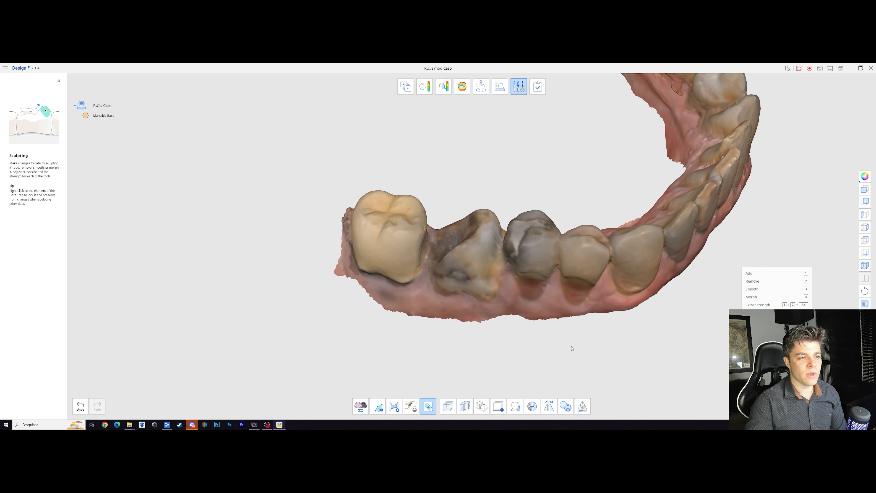
Step: Complete the design by exporting the Mandible Base as a new file instead of overwriting it, and exit the program after saving
{"action": "left_click", "coordinate": [540, 89]}
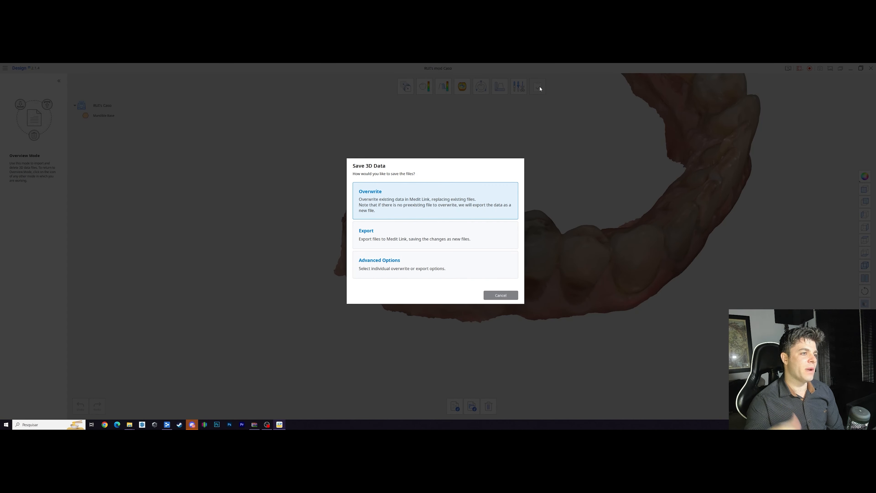
{"action": "left_click", "coordinate": [432, 267]}
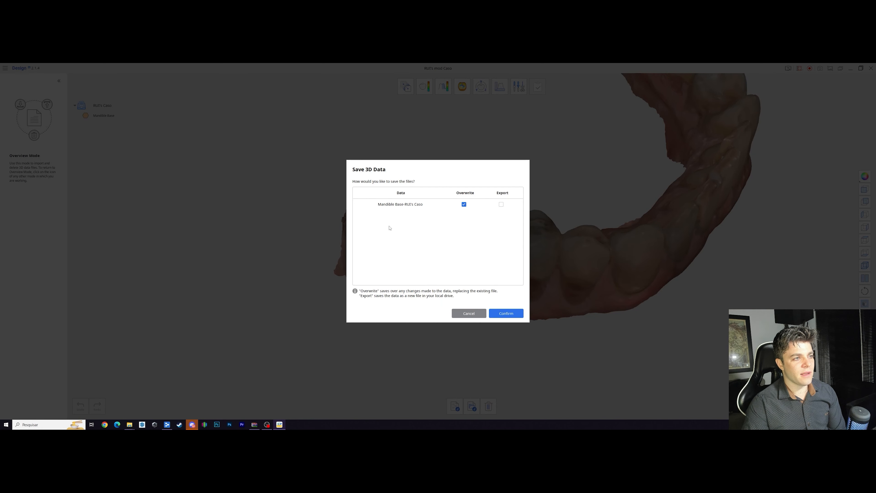
{"action": "left_click", "coordinate": [501, 205]}
{"action": "left_click", "coordinate": [464, 205]}
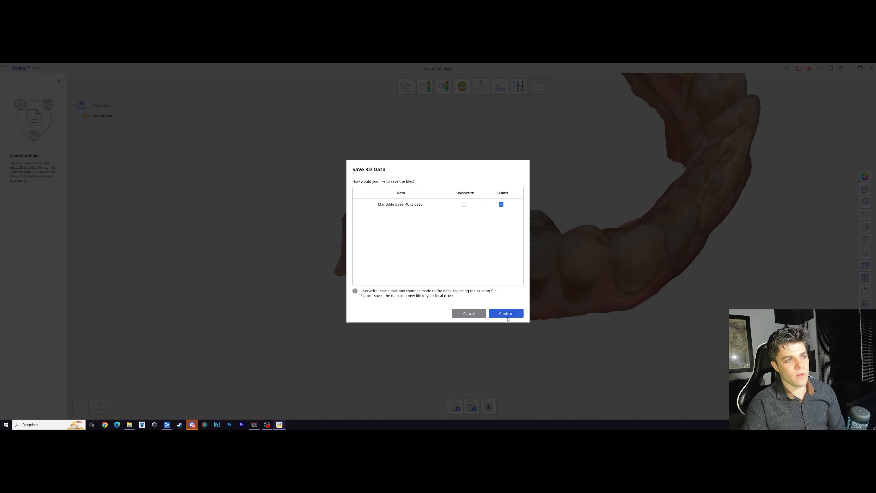
{"action": "left_click", "coordinate": [507, 314]}
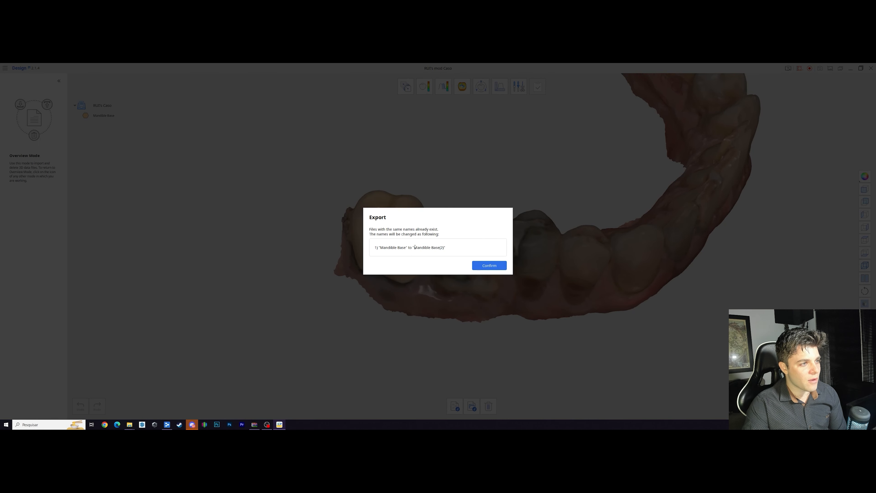
{"action": "left_click_drag", "start_coordinate": [376, 248], "coordinate": [447, 248]}
{"action": "left_click", "coordinate": [489, 266]}
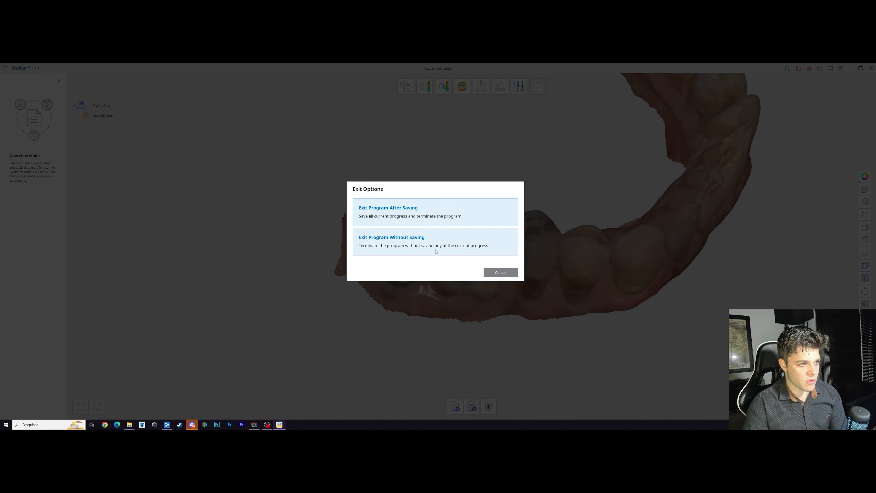
{"action": "left_click", "coordinate": [435, 214]}
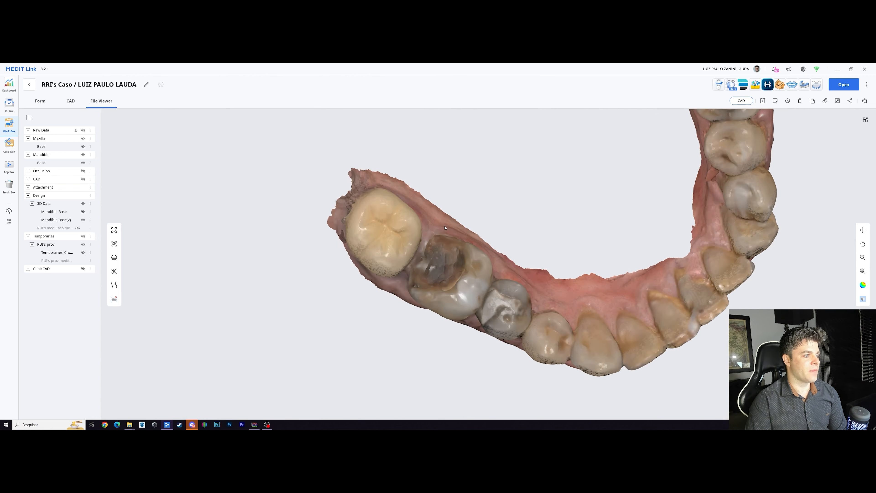
Step: Check the mandible in Medit Link, launch Temporaries for this case and load the existing project
{"action": "right_click_drag", "start_coordinate": [488, 249], "coordinate": [496, 171]}
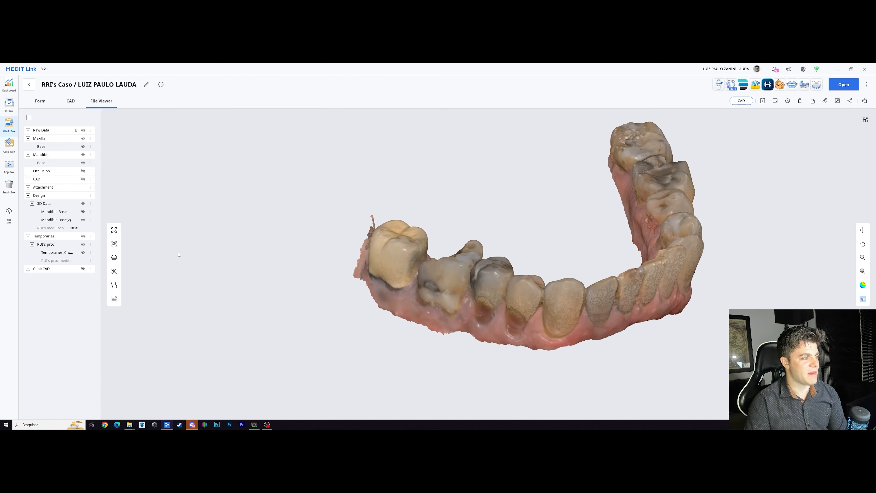
{"action": "scroll", "coordinate": [554, 289], "scroll_direction": "up", "scroll_amount": 5}
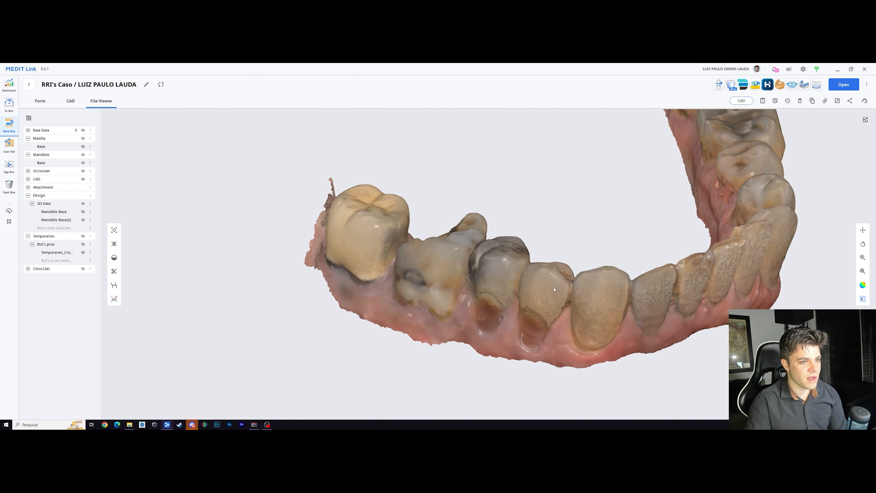
{"action": "right_click_drag", "start_coordinate": [135, 230], "coordinate": [139, 211]}
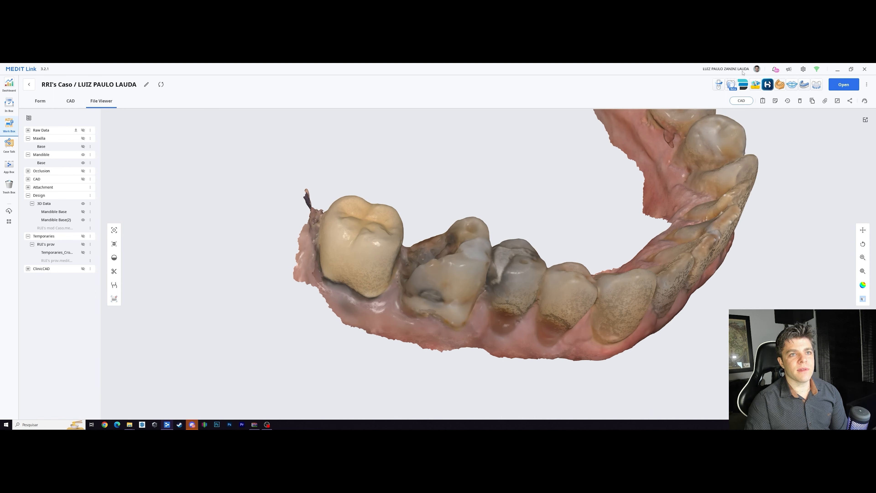
{"action": "left_click", "coordinate": [732, 86]}
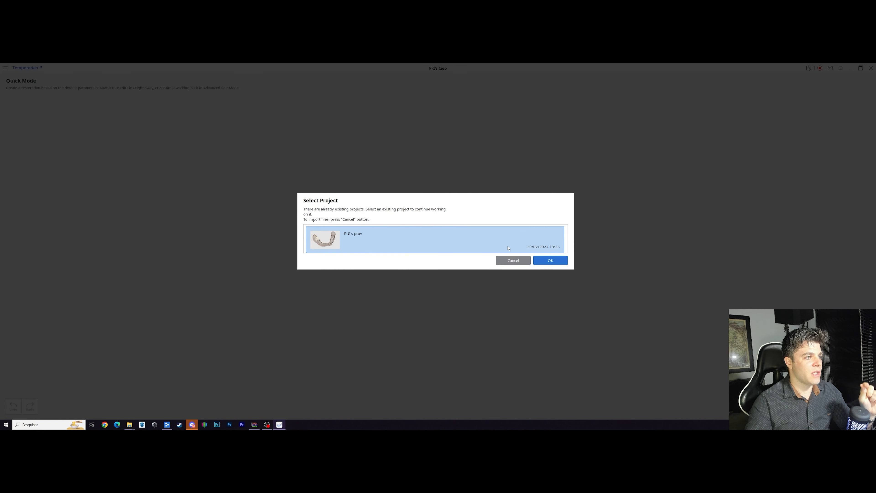
{"action": "left_click", "coordinate": [559, 264]}
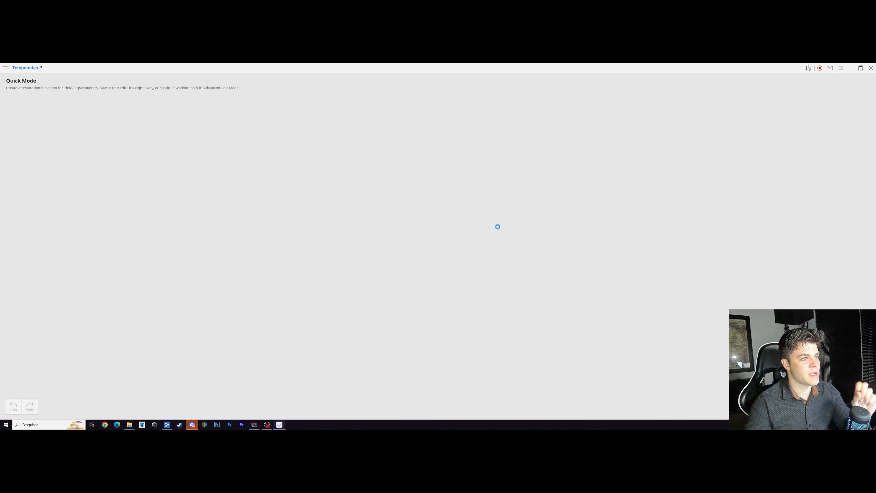
Step: Show the mandible scan at full opacity around the tooth 46 temporary crown
{"action": "scroll", "coordinate": [503, 227], "scroll_direction": "down", "scroll_amount": 3}
{"action": "right_click_drag", "start_coordinate": [503, 228], "coordinate": [536, 291]}
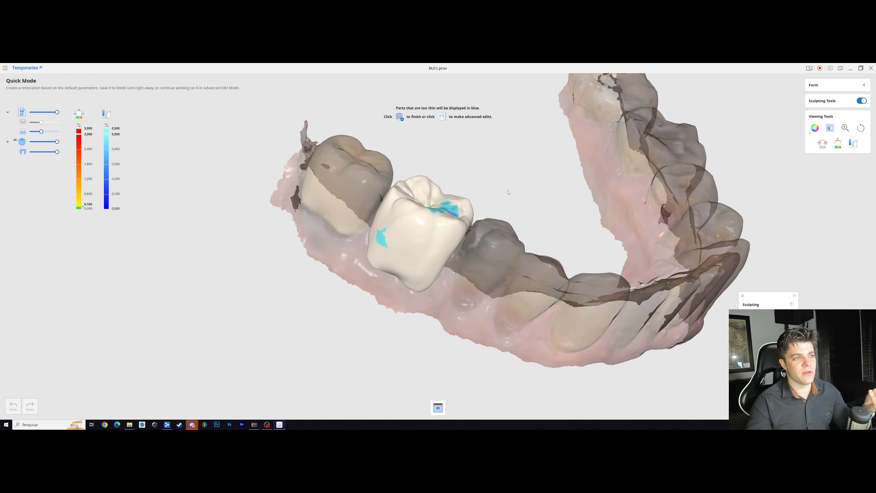
{"action": "right_click_drag", "start_coordinate": [508, 192], "coordinate": [519, 230]}
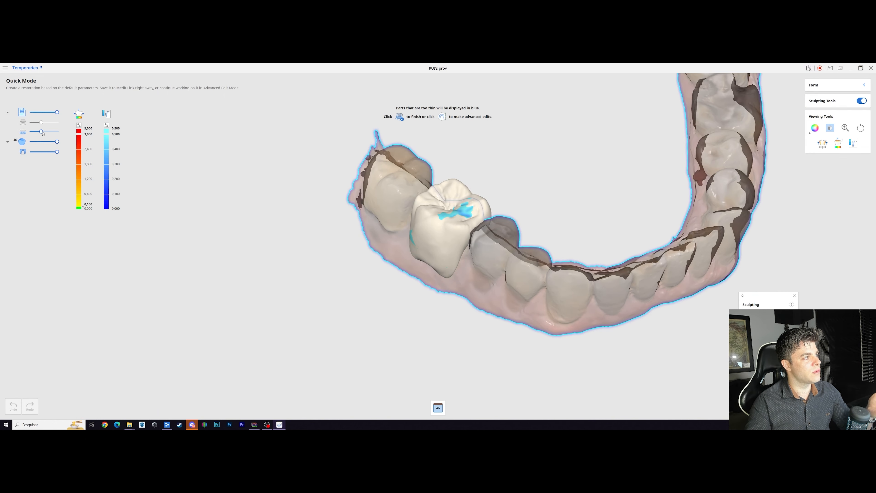
{"action": "left_click_drag", "start_coordinate": [41, 132], "coordinate": [58, 132]}
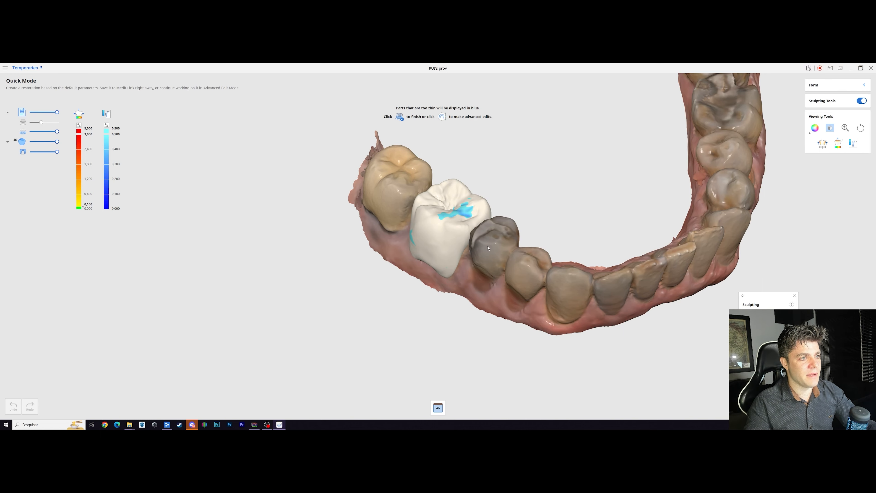
Step: Make the tooth 46 crown fully transparent to examine the damaged tooth and thin areas beneath it, and restore its full opacity
{"action": "left_click_drag", "start_coordinate": [57, 142], "coordinate": [31, 142]}
{"action": "right_click_drag", "start_coordinate": [393, 211], "coordinate": [447, 221]}
{"action": "scroll", "coordinate": [447, 223], "scroll_direction": "up", "scroll_amount": 3}
{"action": "right_click_drag", "start_coordinate": [455, 222], "coordinate": [474, 221]}
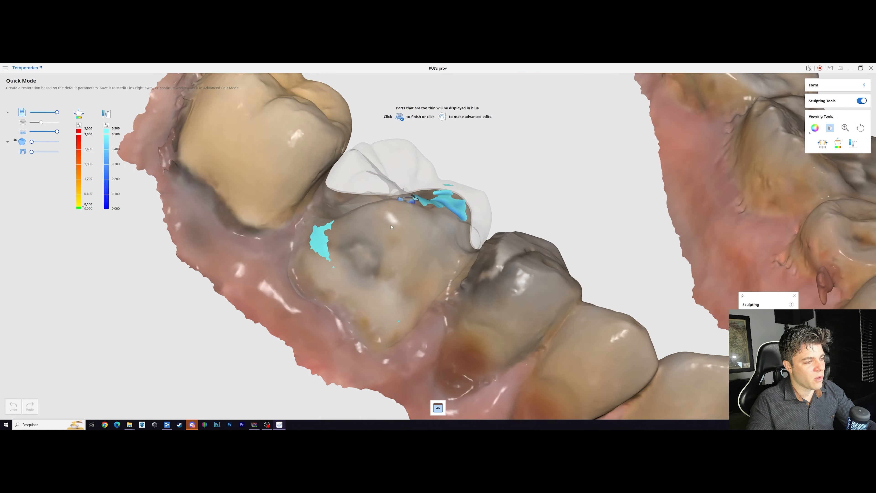
{"action": "mouse_move", "coordinate": [445, 197]}
{"action": "right_mouse_down"}
{"action": "mouse_move", "coordinate": [295, 289]}
{"action": "mouse_move", "coordinate": [460, 192]}
{"action": "right_mouse_up"}
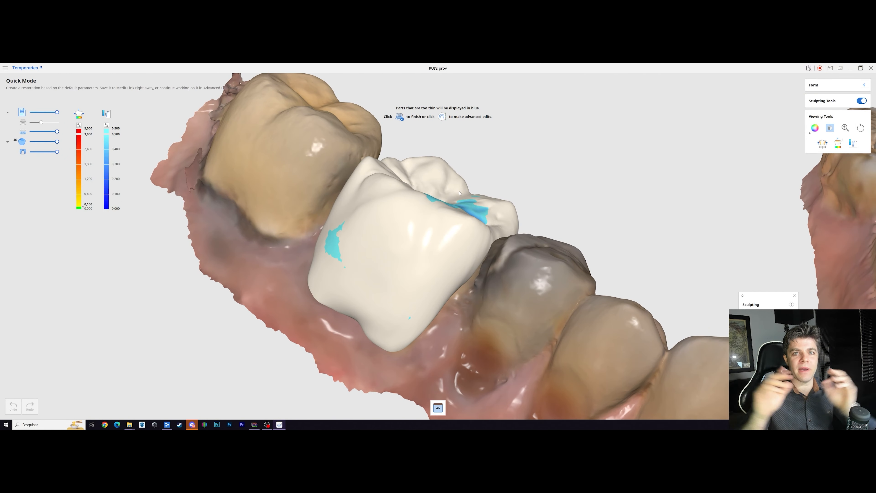
Step: Check the tooth 46 temporary crown from buccal and occlusal views, complete it and save it to the Medit Link case
{"action": "scroll", "coordinate": [460, 193], "scroll_direction": "down", "scroll_amount": 5}
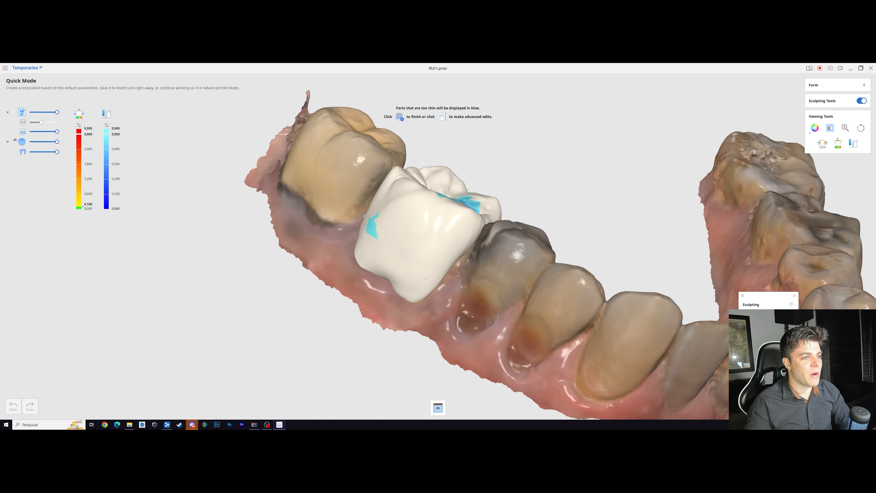
{"action": "right_click_drag", "start_coordinate": [460, 193], "coordinate": [430, 254]}
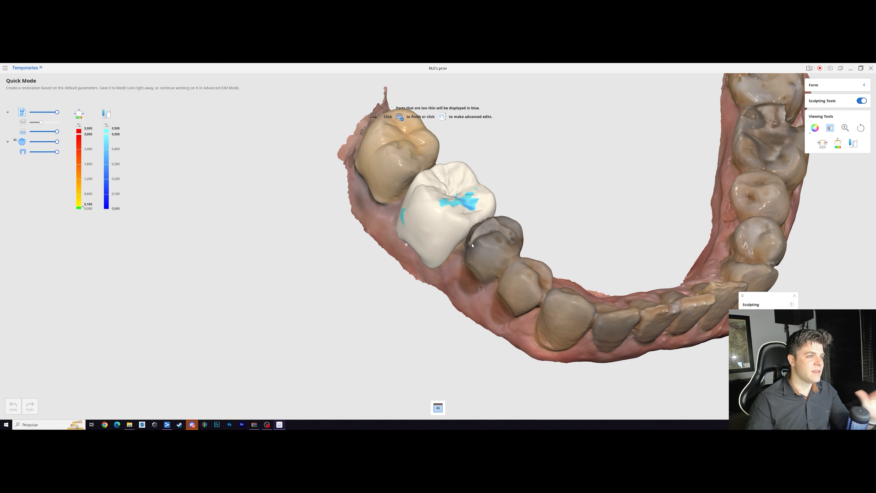
{"action": "right_click_drag", "start_coordinate": [483, 243], "coordinate": [592, 196]}
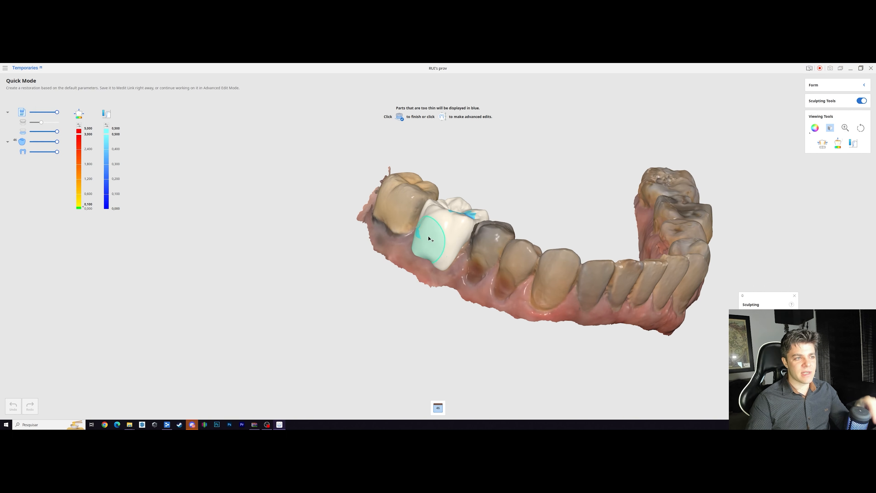
{"action": "scroll", "coordinate": [445, 193], "scroll_direction": "up", "scroll_amount": 5}
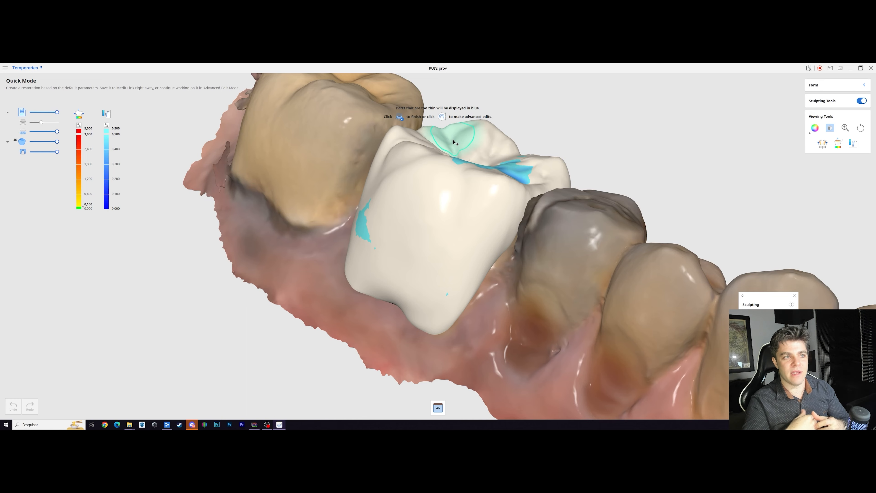
{"action": "right_click_drag", "start_coordinate": [444, 150], "coordinate": [476, 128]}
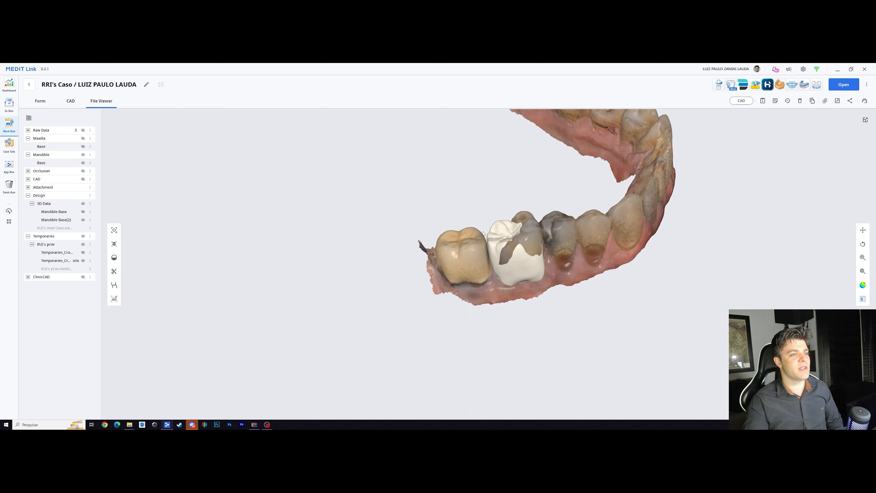
{"action": "right_click_drag", "start_coordinate": [483, 233], "coordinate": [505, 200]}
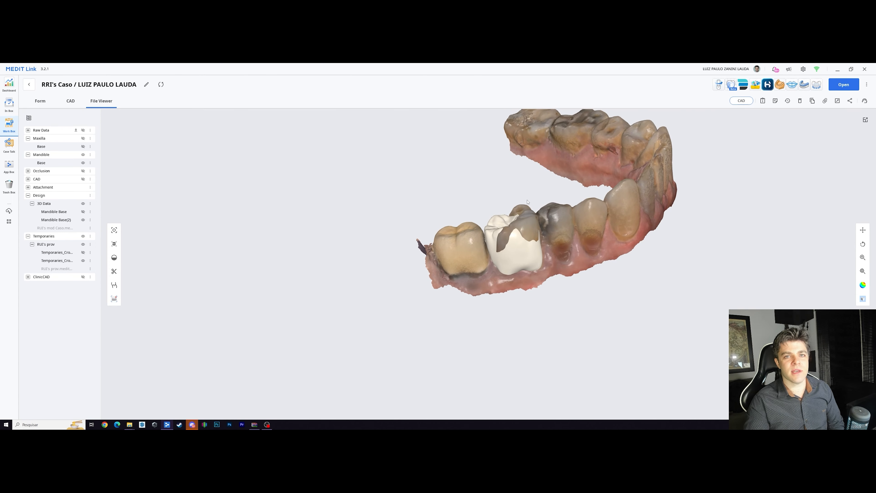